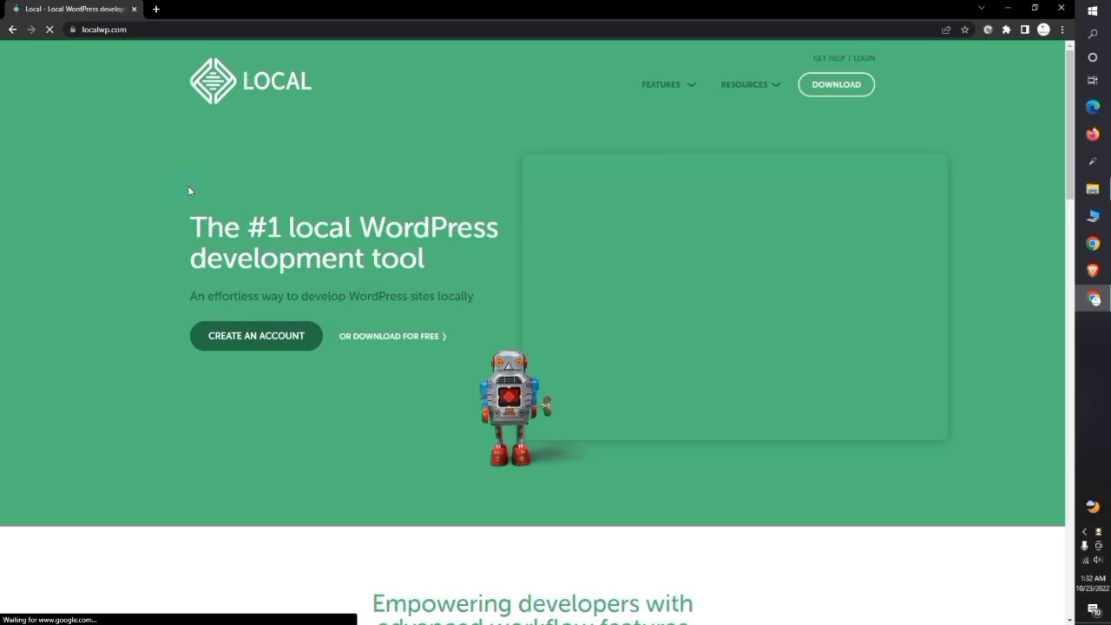
# Step: Look over the Local homepage, including its workflow features and community testimonials
pyautogui.scroll(-6, 189, 190)
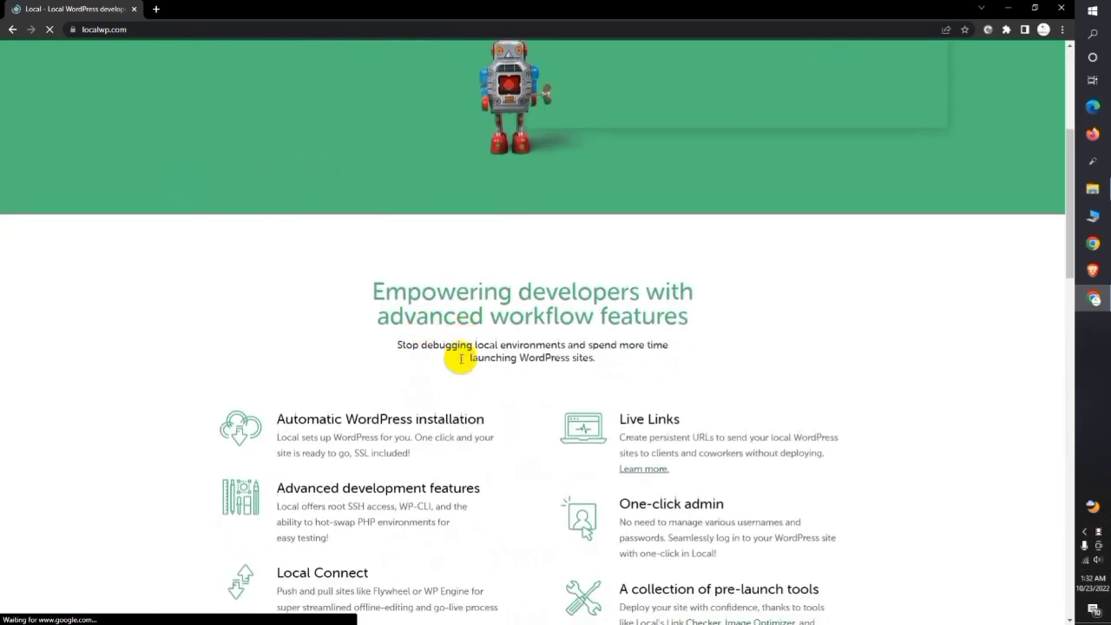
pyautogui.scroll(6, 461, 358)
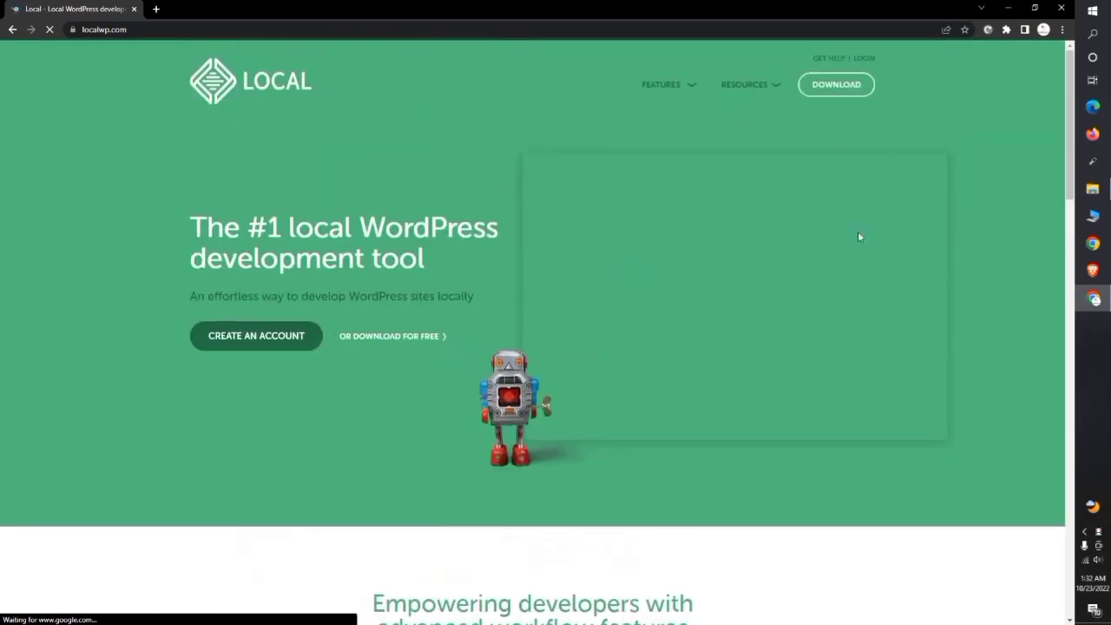
pyautogui.click(829, 90)
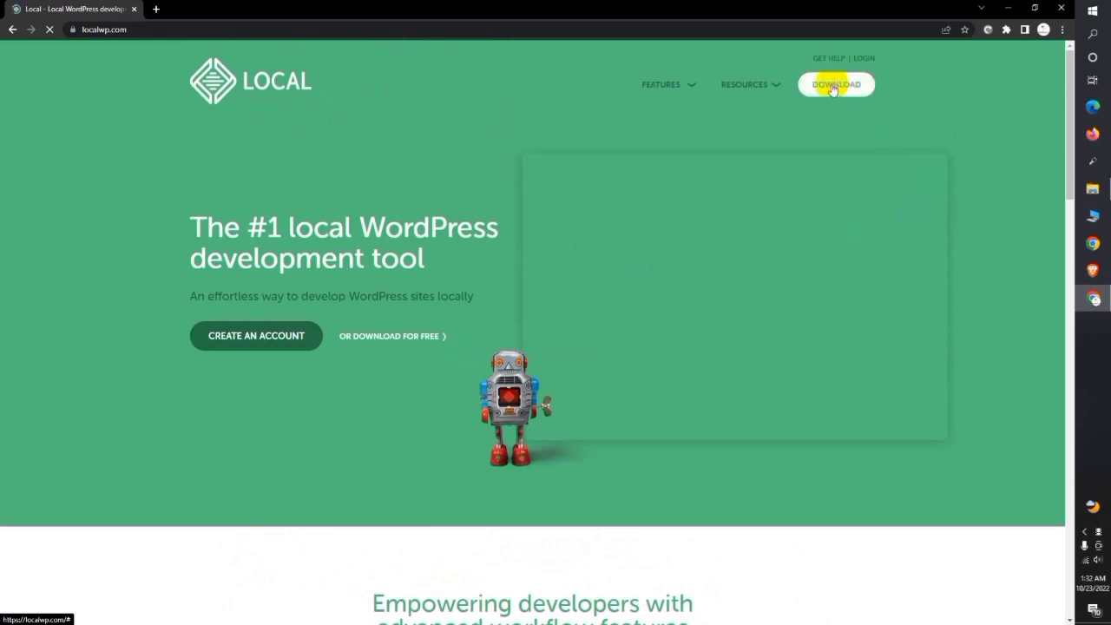
pyautogui.scroll(-4, 541, 360)
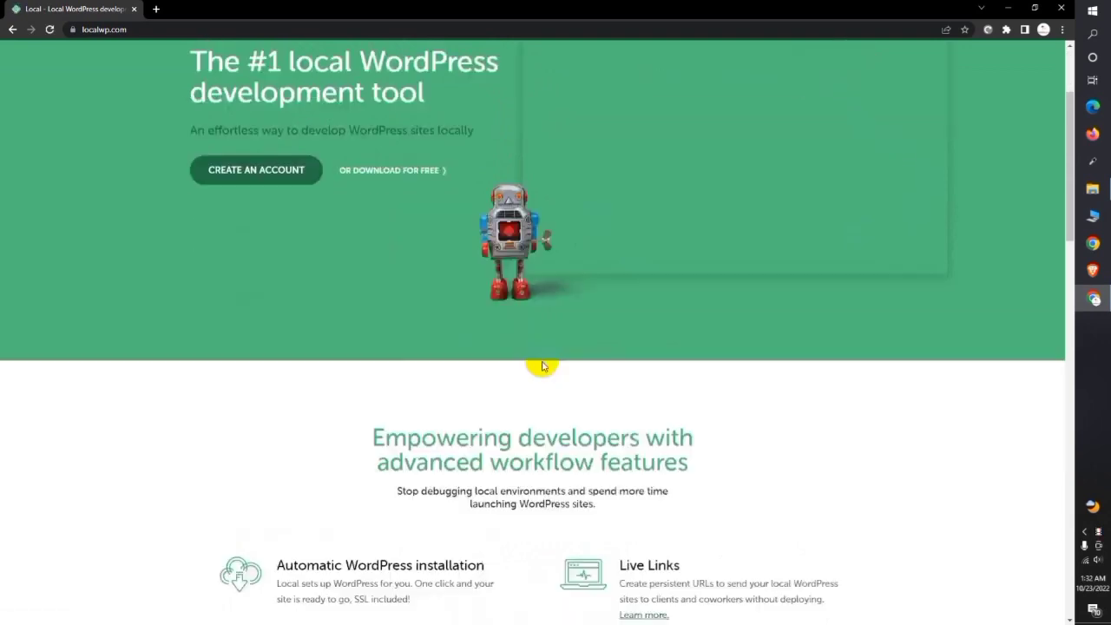
pyautogui.scroll(-10, 542, 364)
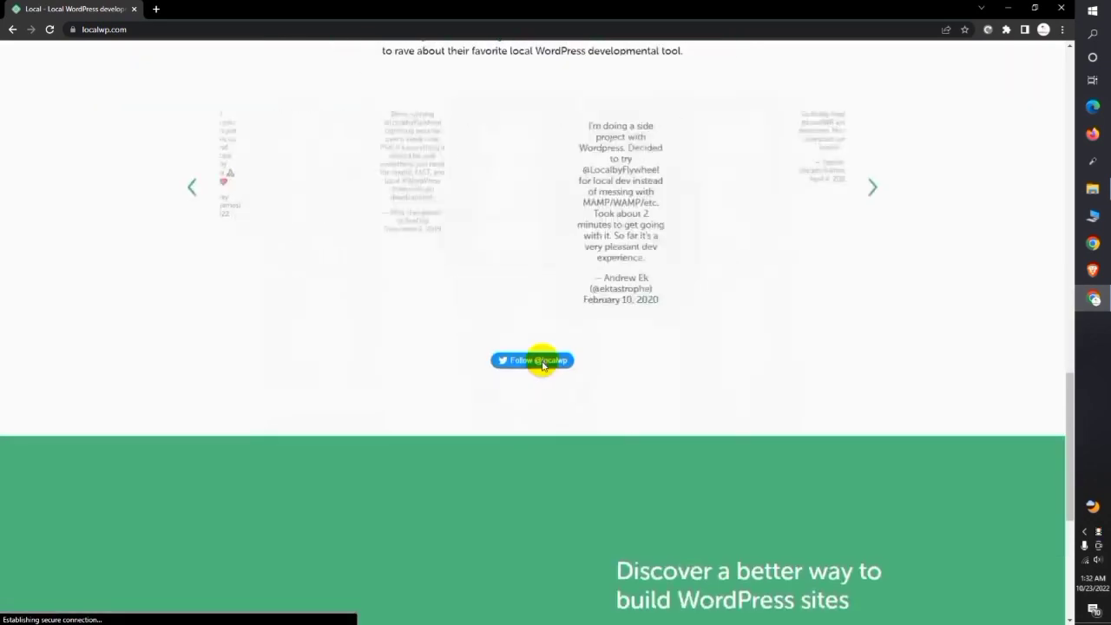
pyautogui.scroll(-3, 597, 405)
pyautogui.scroll(10, 596, 405)
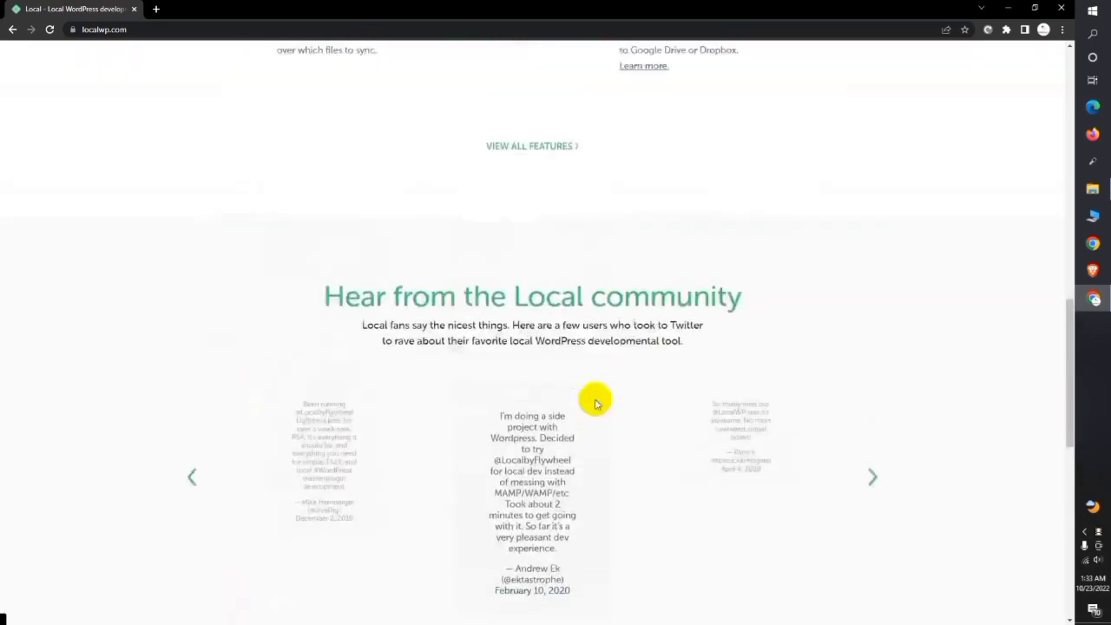
pyautogui.scroll(6, 596, 405)
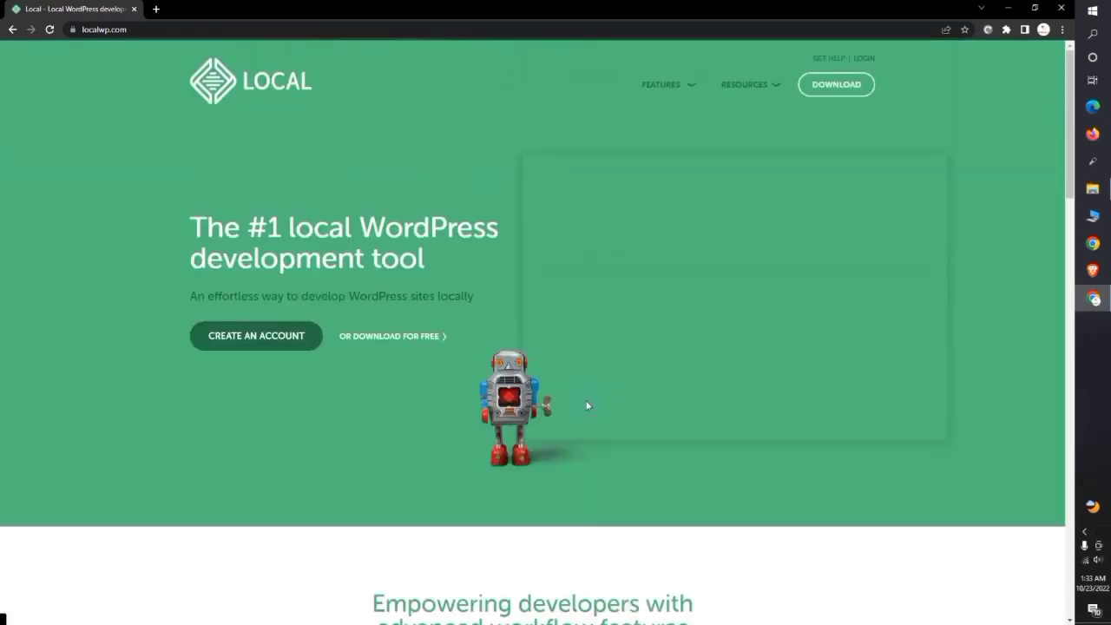
# Step: Request the Windows download of Local, filling in the work e-mail on the download form
pyautogui.click(837, 83)
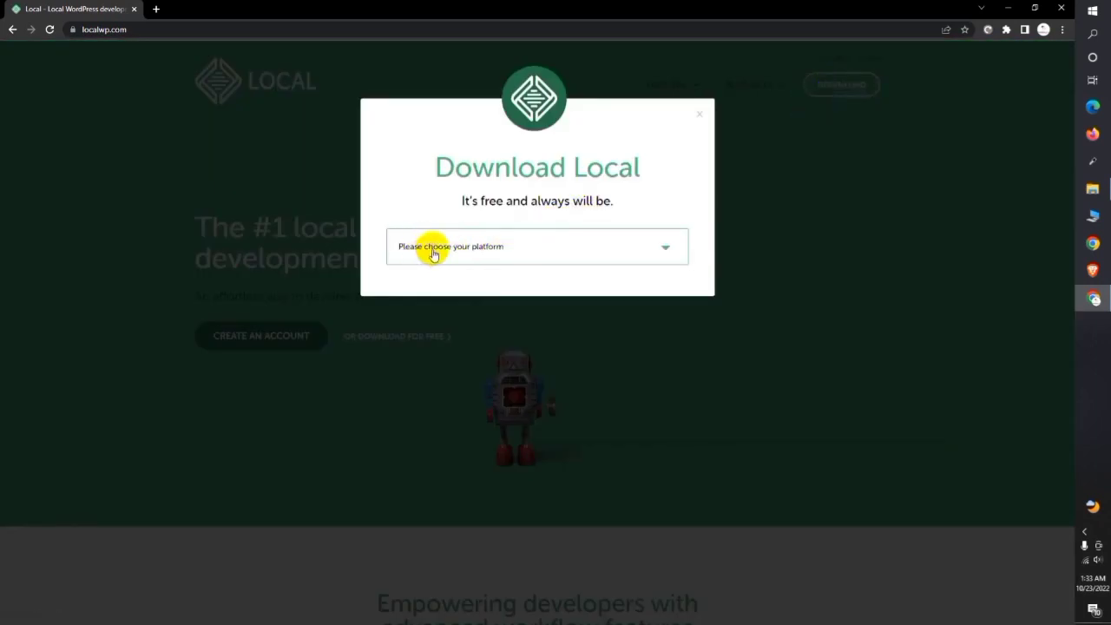
pyautogui.click(500, 246)
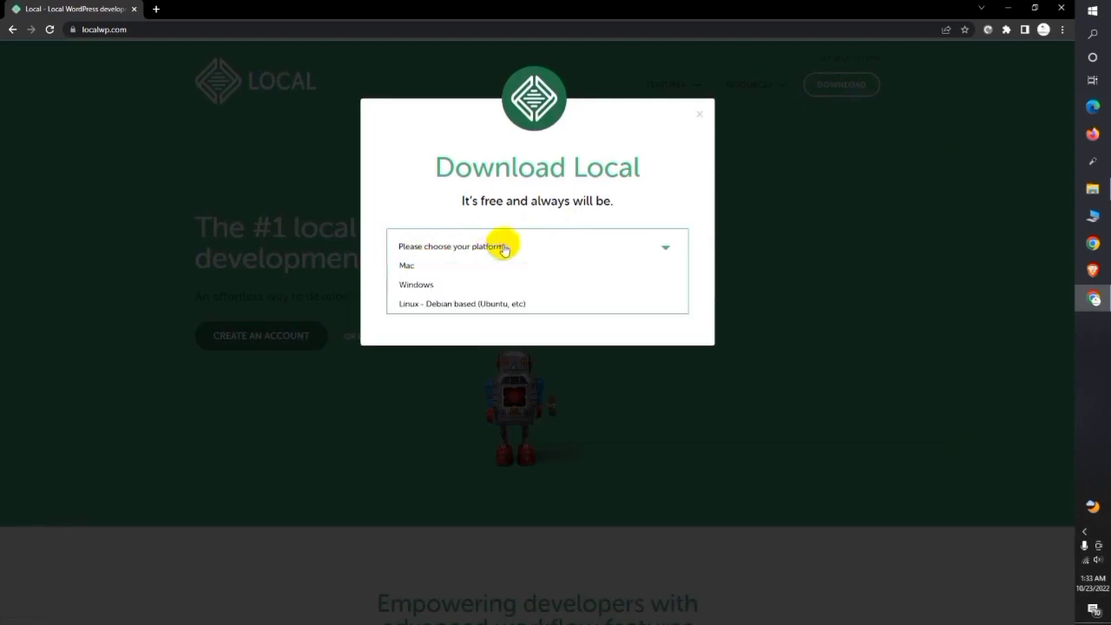
pyautogui.click(460, 279)
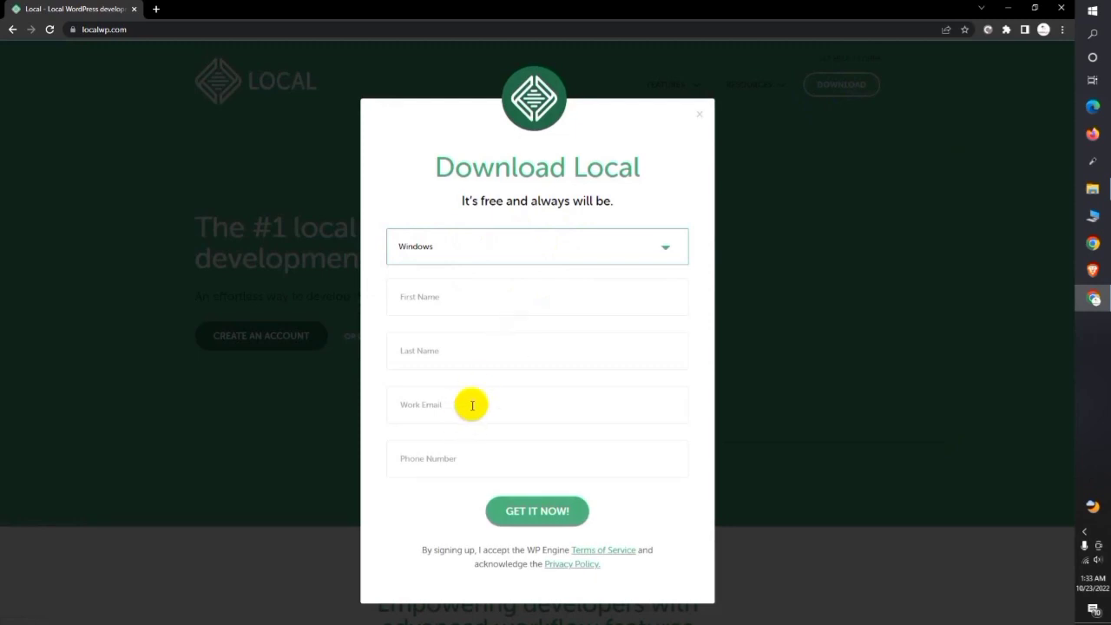
pyautogui.click(496, 445)
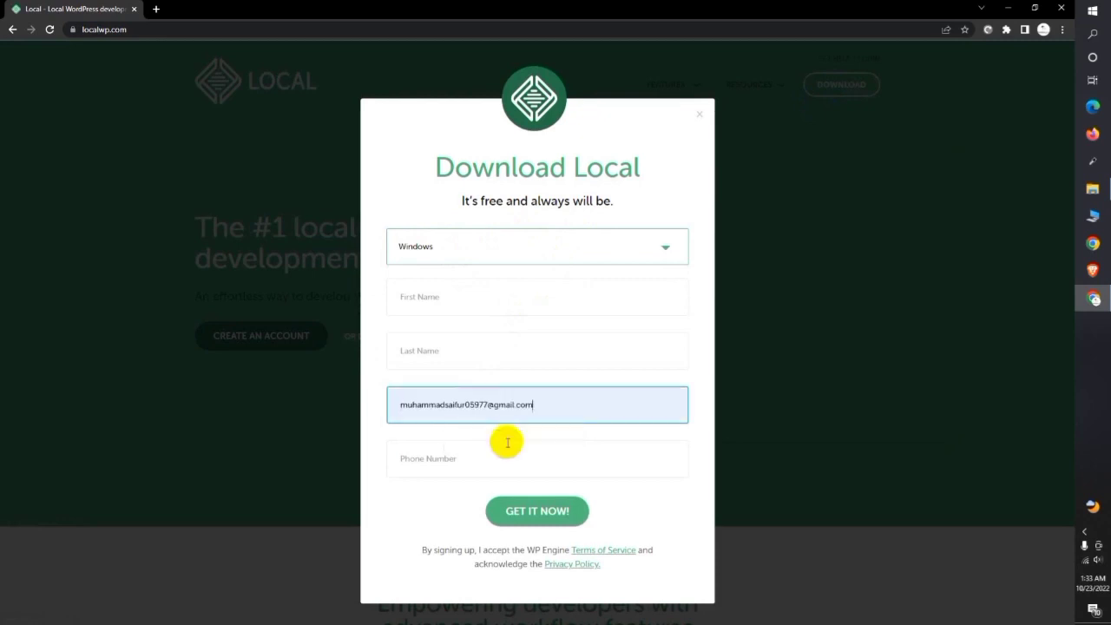
pyautogui.click(550, 514)
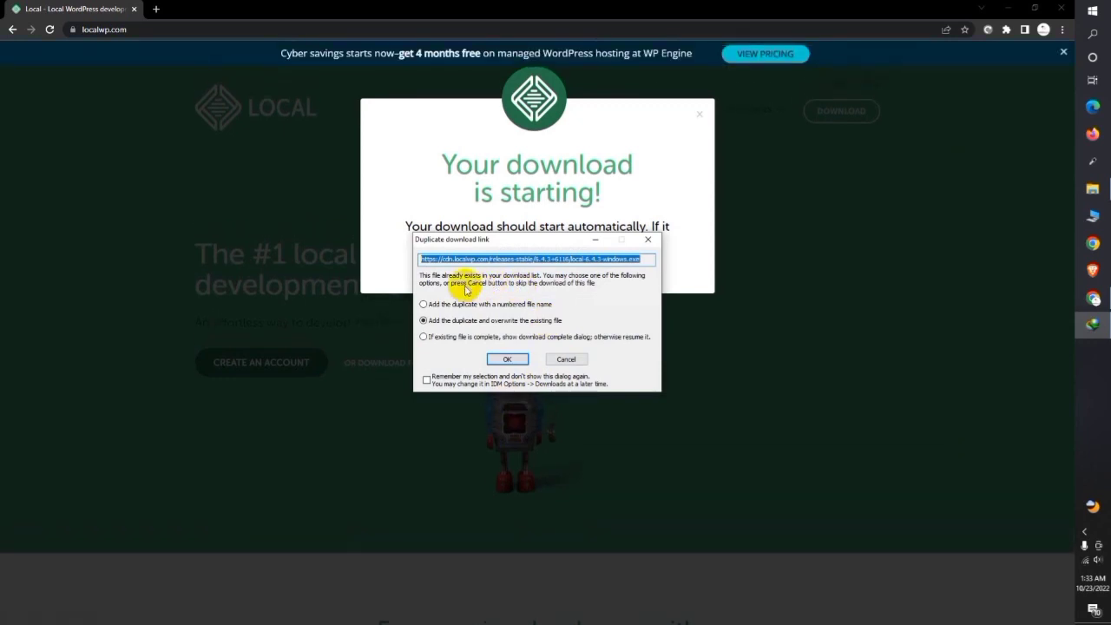
# Step: Cancel the duplicate download and run the existing installer local-6.4.3-windows.exe from Downloads\Programs, minimizing the windows covering the desktop
pyautogui.click(504, 359)
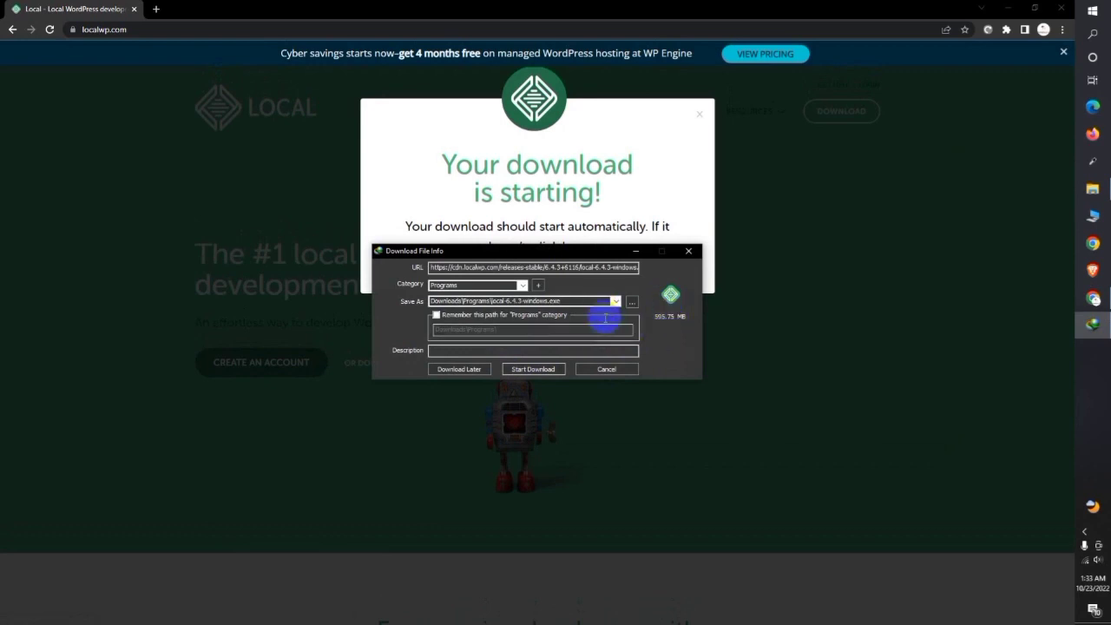
pyautogui.click(607, 369)
pyautogui.click(1100, 191)
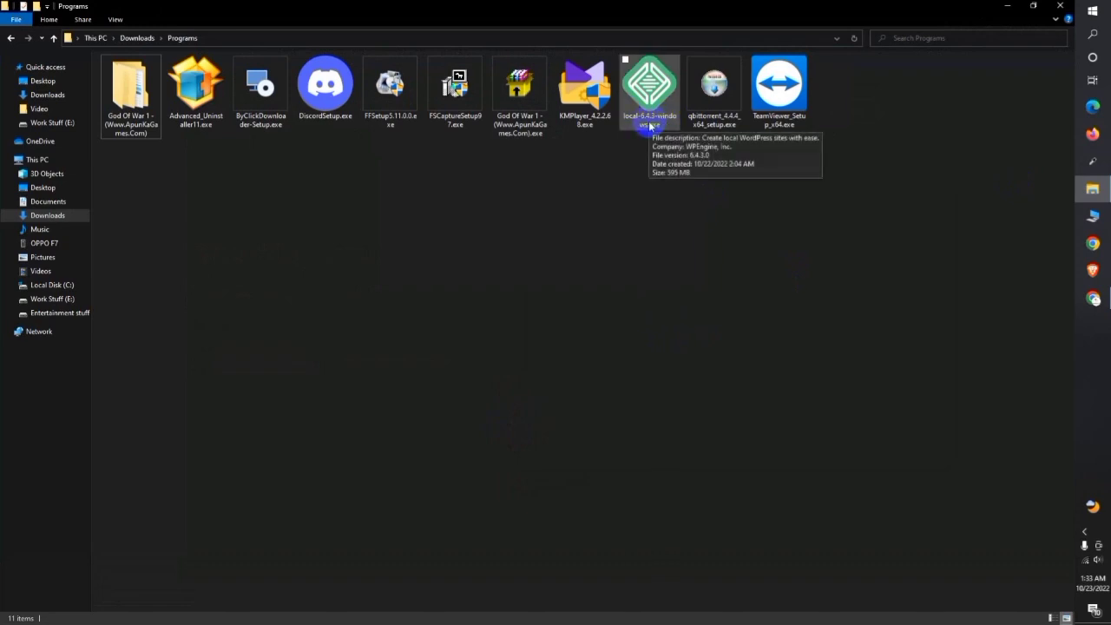
pyautogui.doubleClick(650, 124)
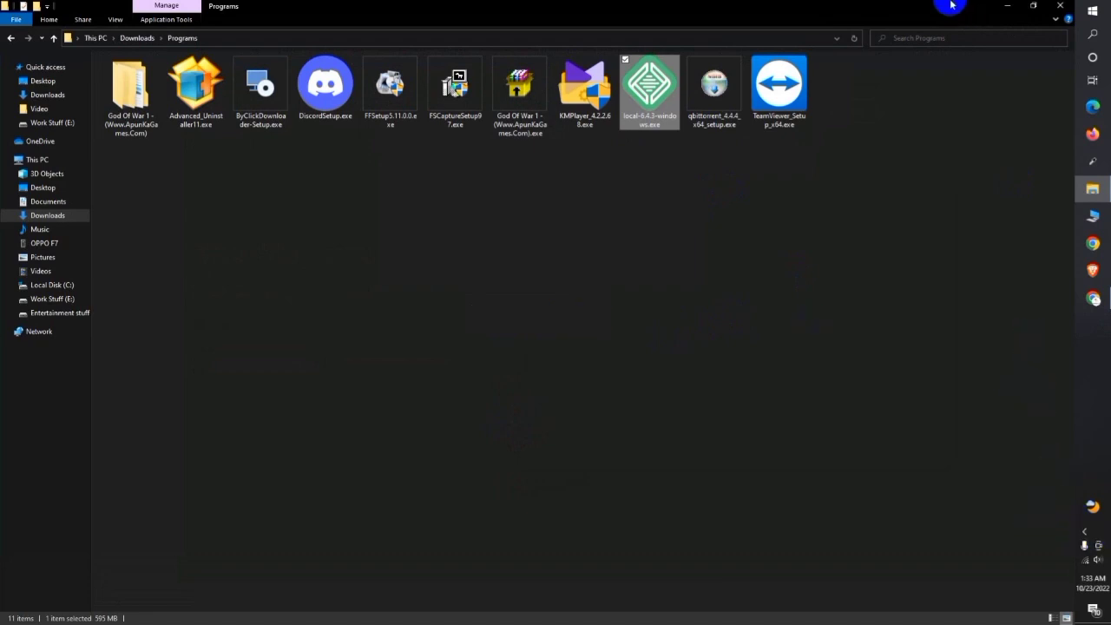
pyautogui.click(1007, 6)
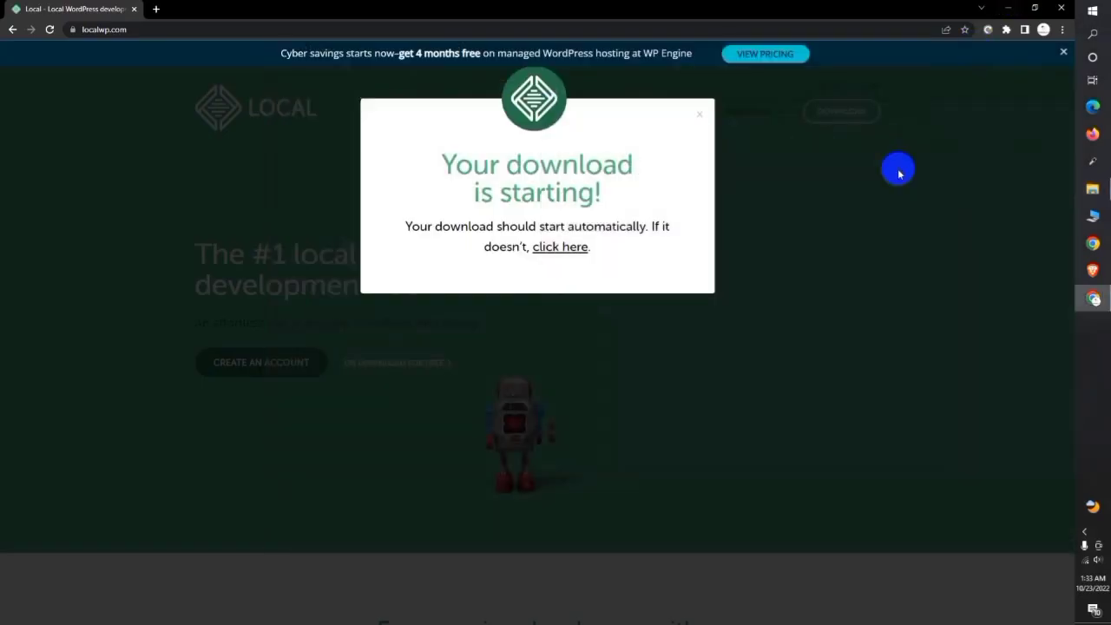
pyautogui.click(1008, 7)
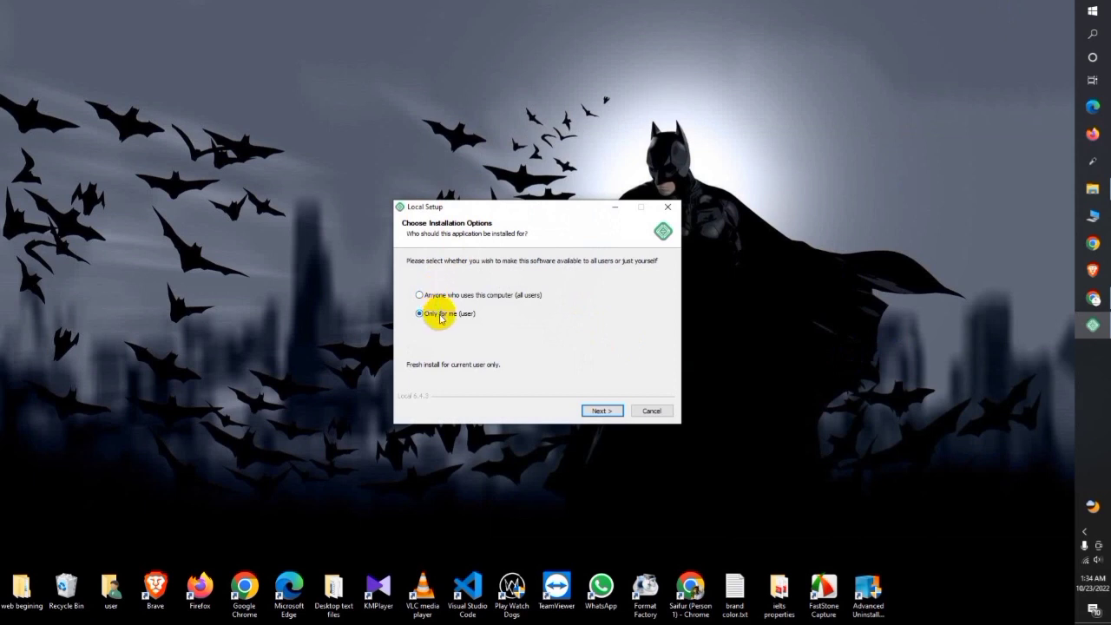
# Step: Install Local only for the current user in the default destination folder and finish setup with Run Local enabled
pyautogui.click(601, 406)
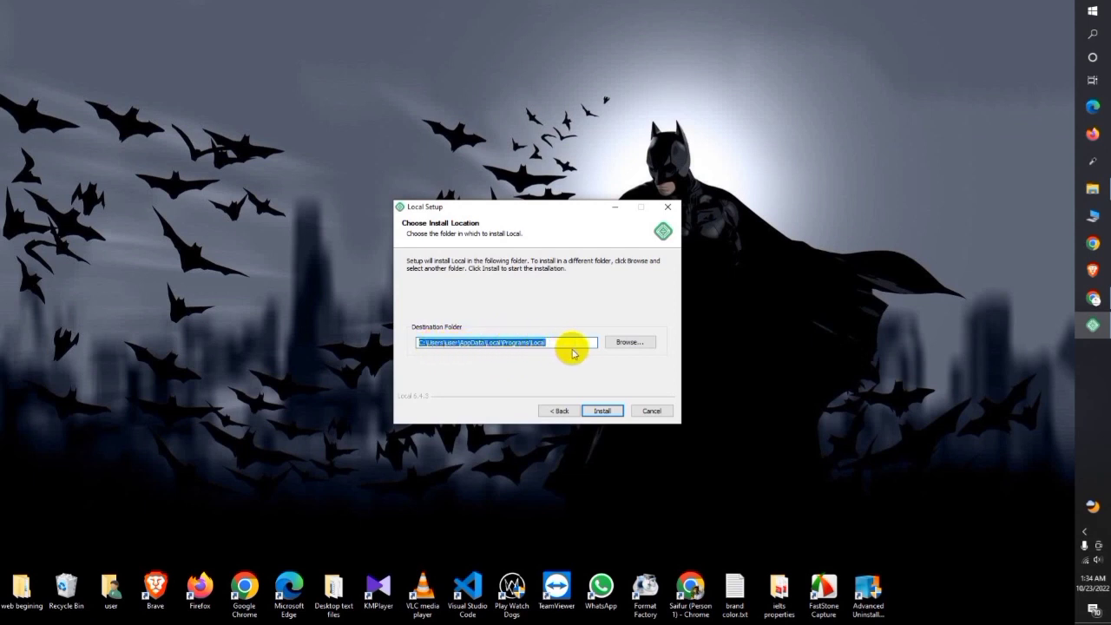
pyautogui.click(605, 409)
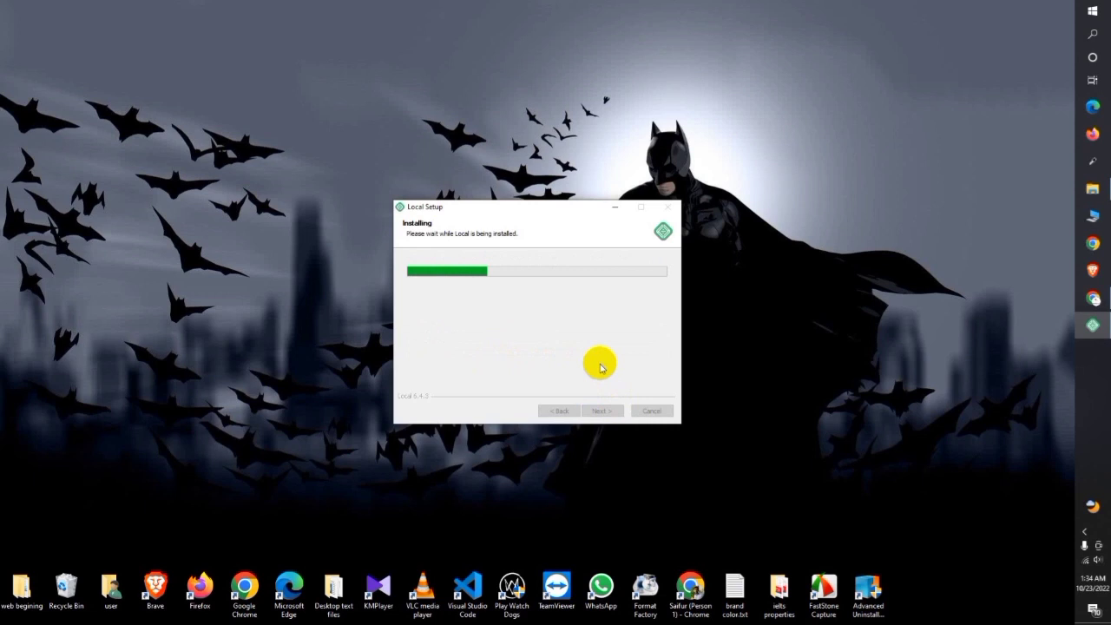
pyautogui.click(1084, 529)
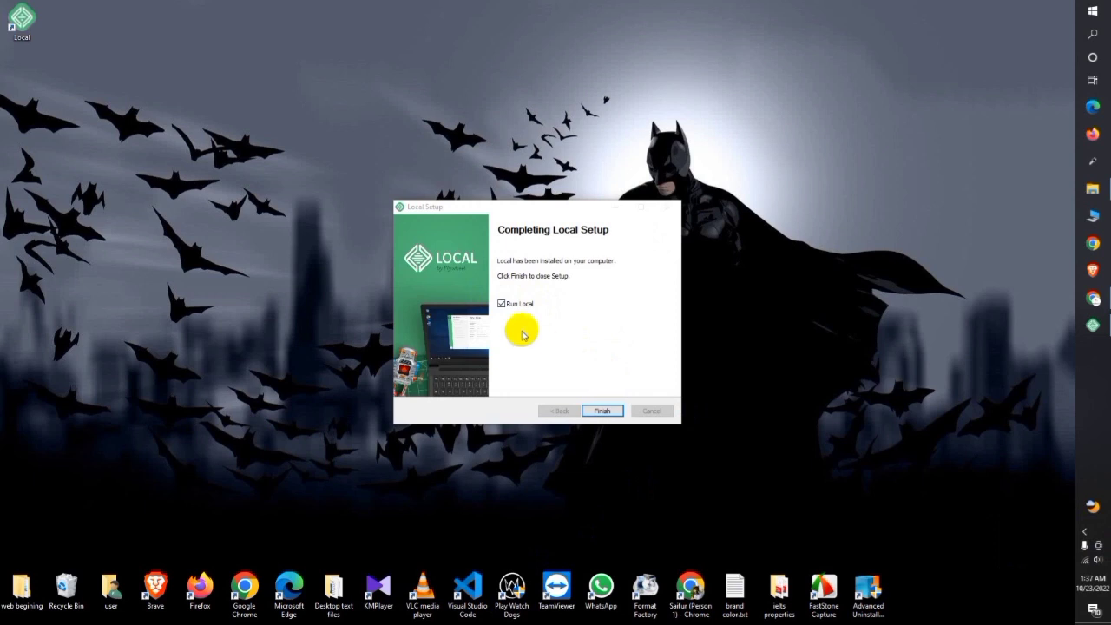
pyautogui.click(612, 413)
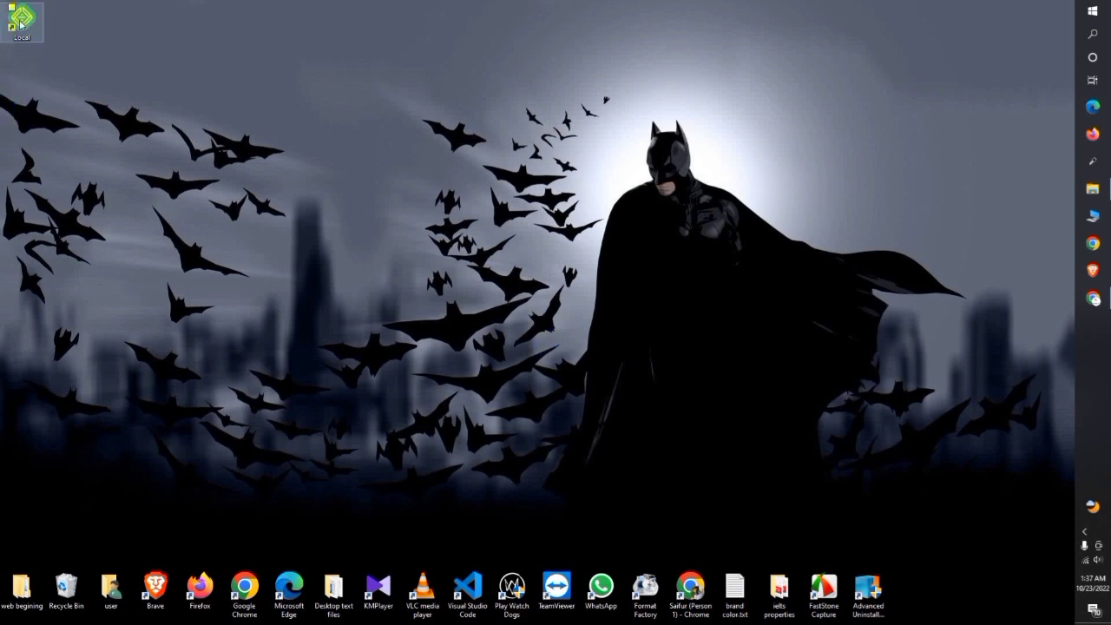
# Step: Move the Local shortcut on the desktop out of the corner to an empty area
pyautogui.moveTo(24, 28); pyautogui.dragTo(202, 87)
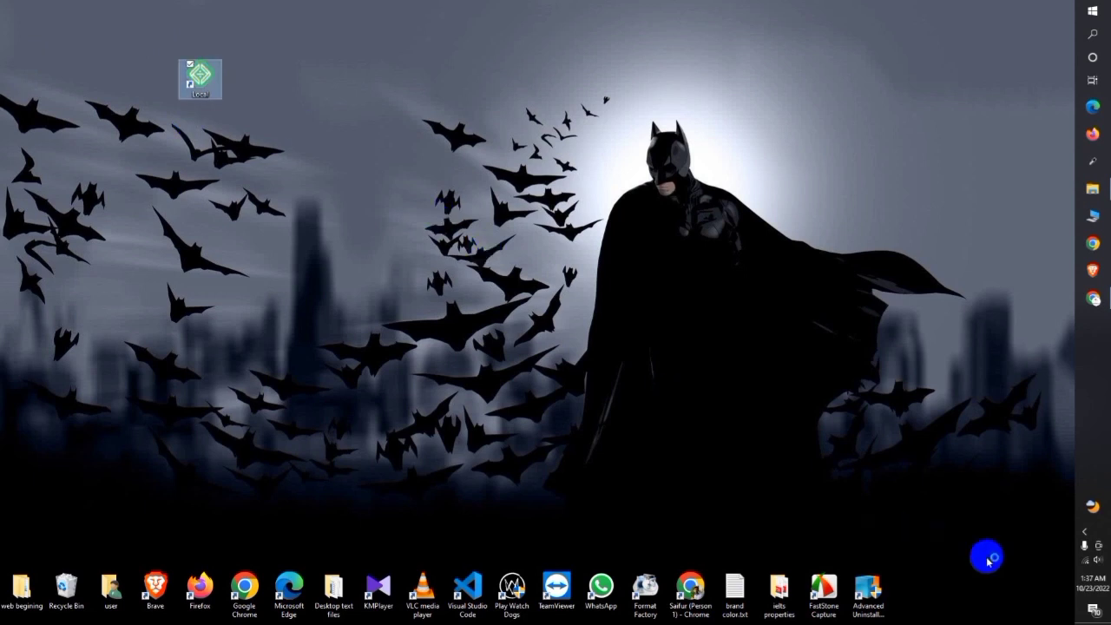
pyautogui.click(1084, 531)
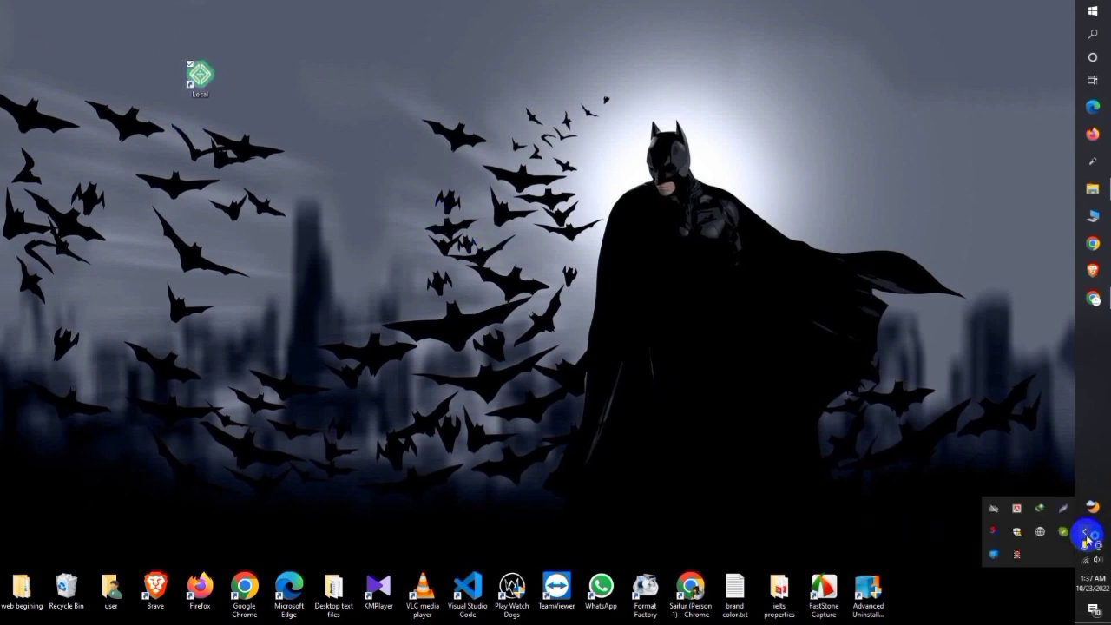
pyautogui.click(1021, 556)
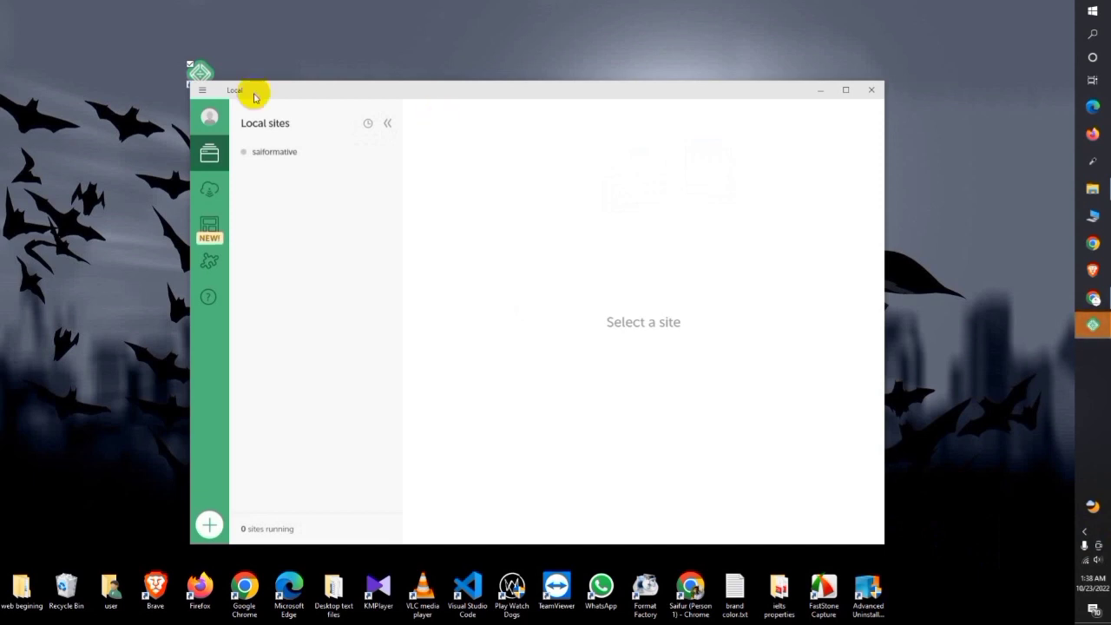
# Step: Delete the existing saiformative site from Local
pyautogui.click(275, 153)
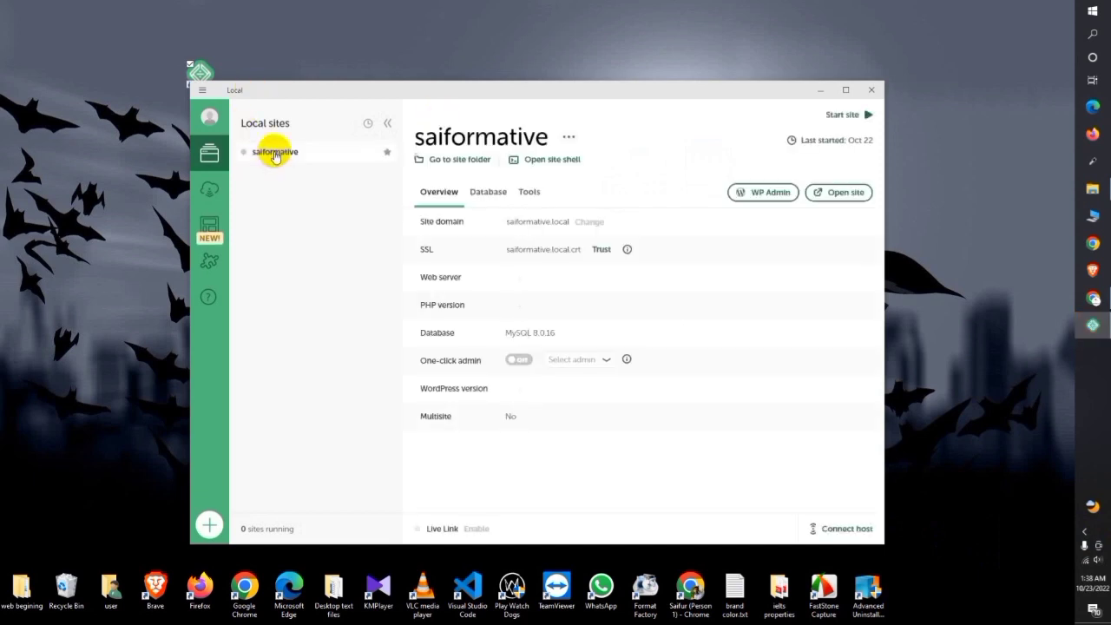
pyautogui.rightClick(274, 153)
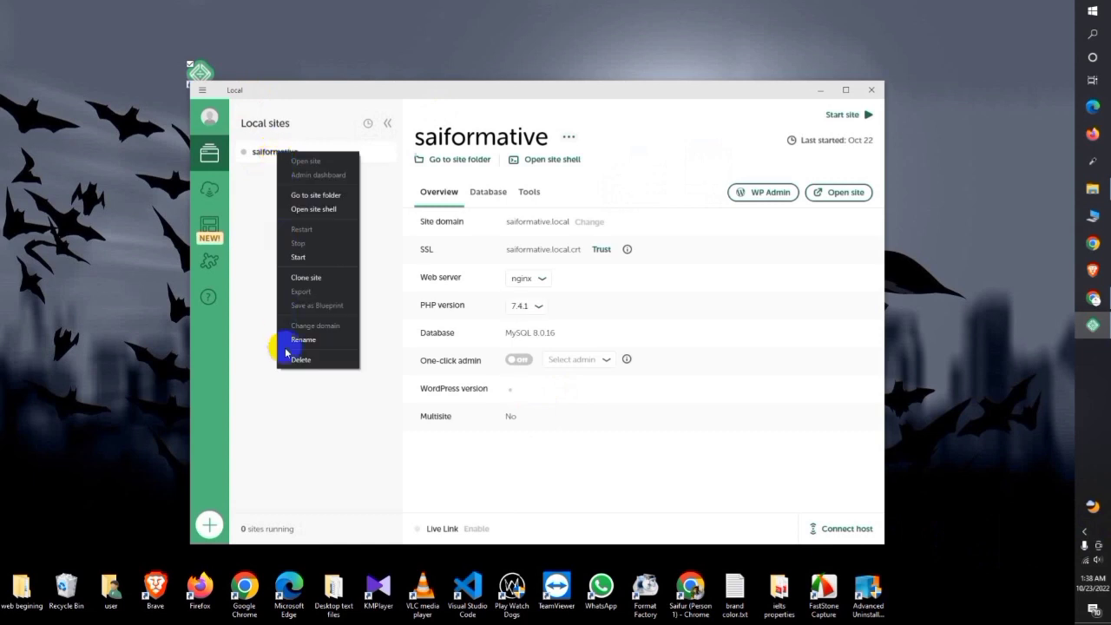
pyautogui.click(324, 361)
pyautogui.click(560, 382)
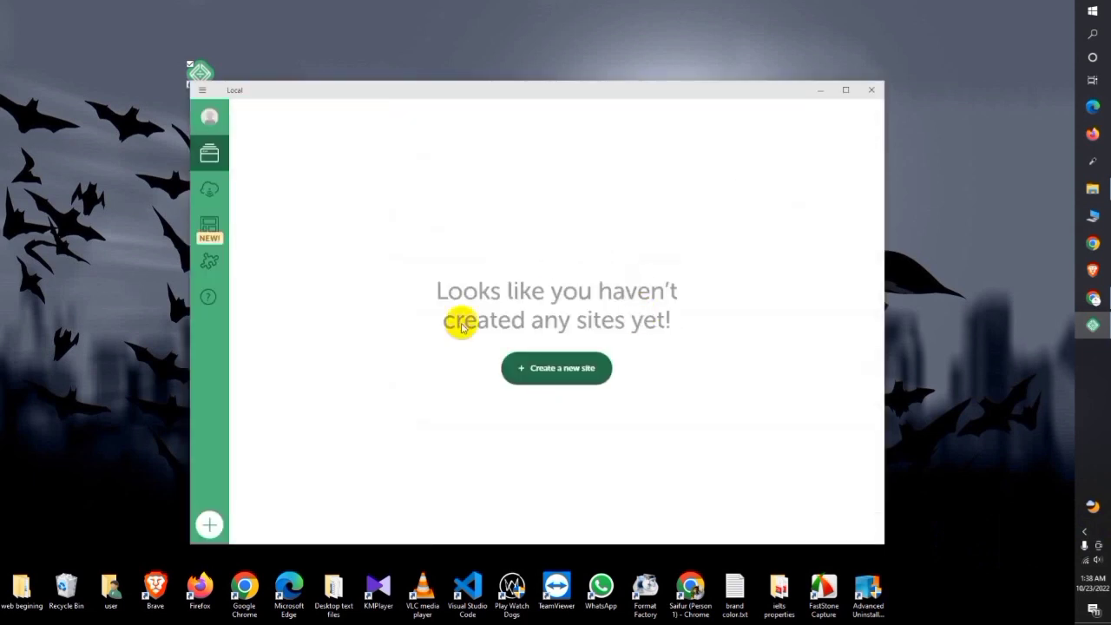
# Step: Set up a new site named saiformative using the Preferred environment
pyautogui.click(541, 379)
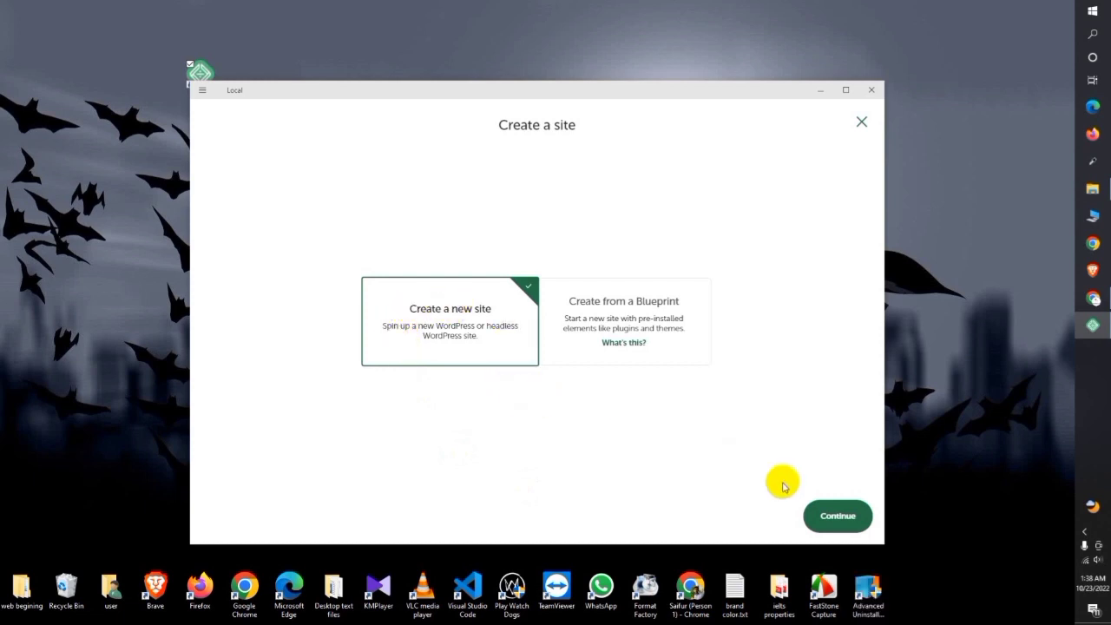
pyautogui.click(837, 516)
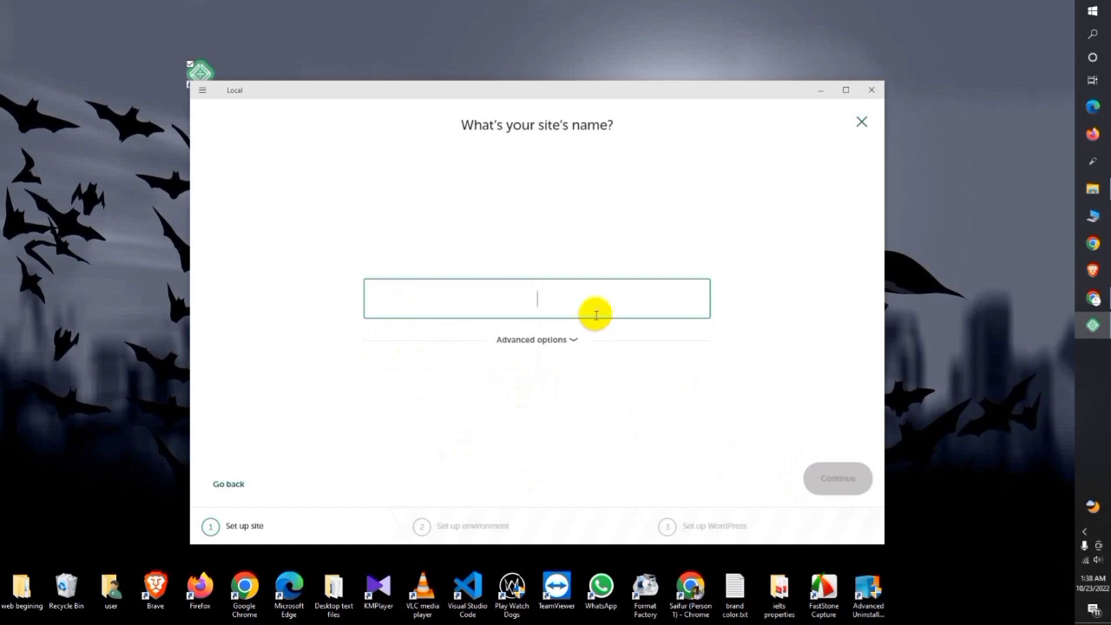
pyautogui.write('sa')
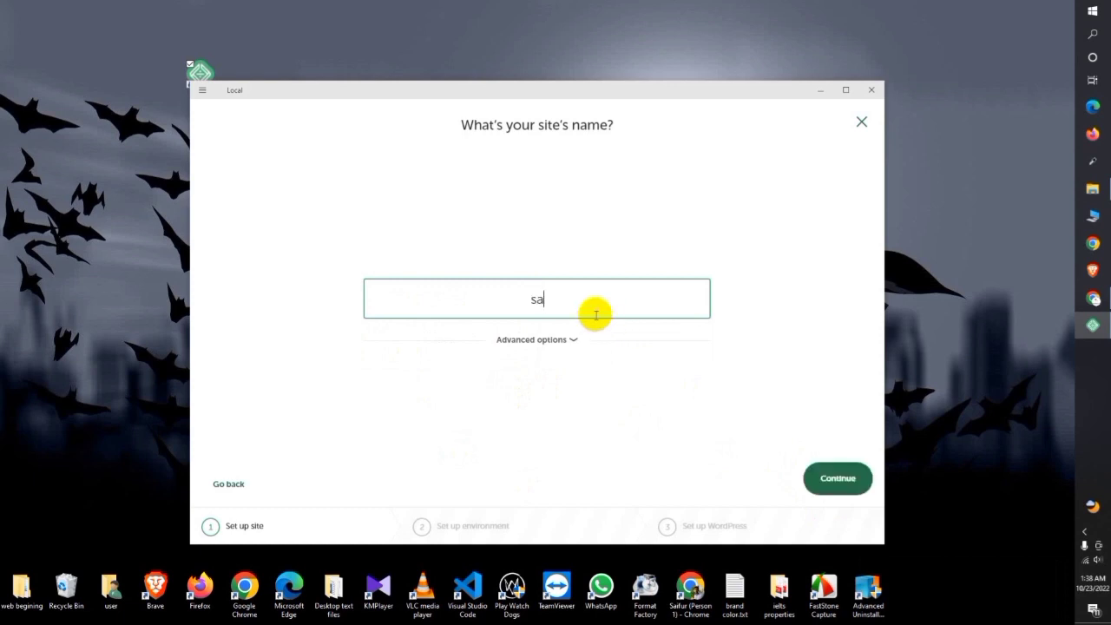
pyautogui.write('iformative')
pyautogui.click(837, 484)
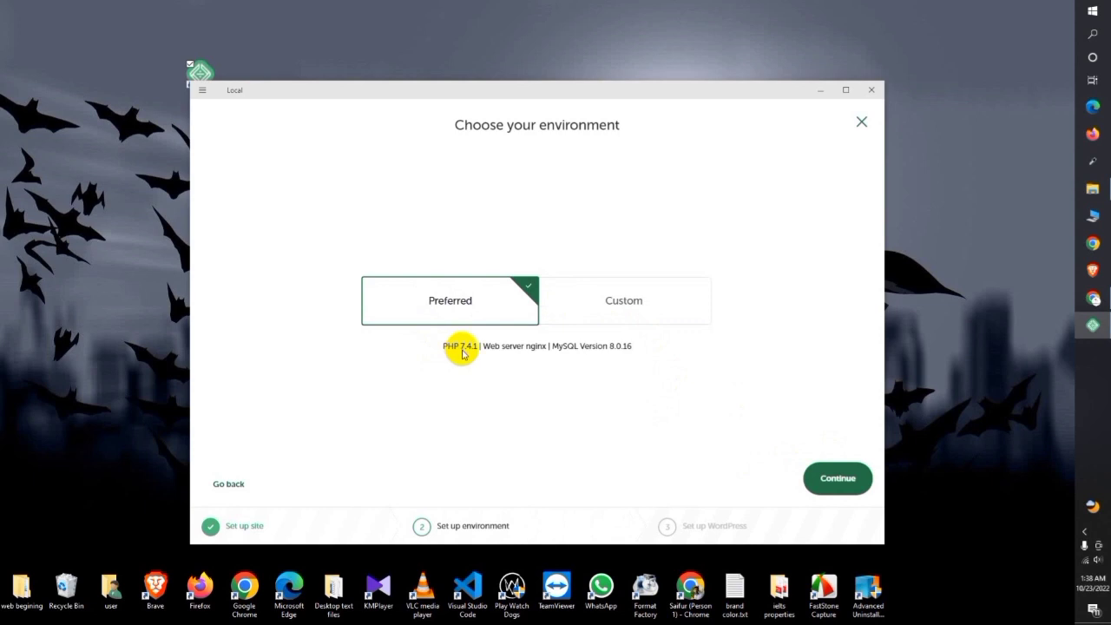
pyautogui.click(835, 479)
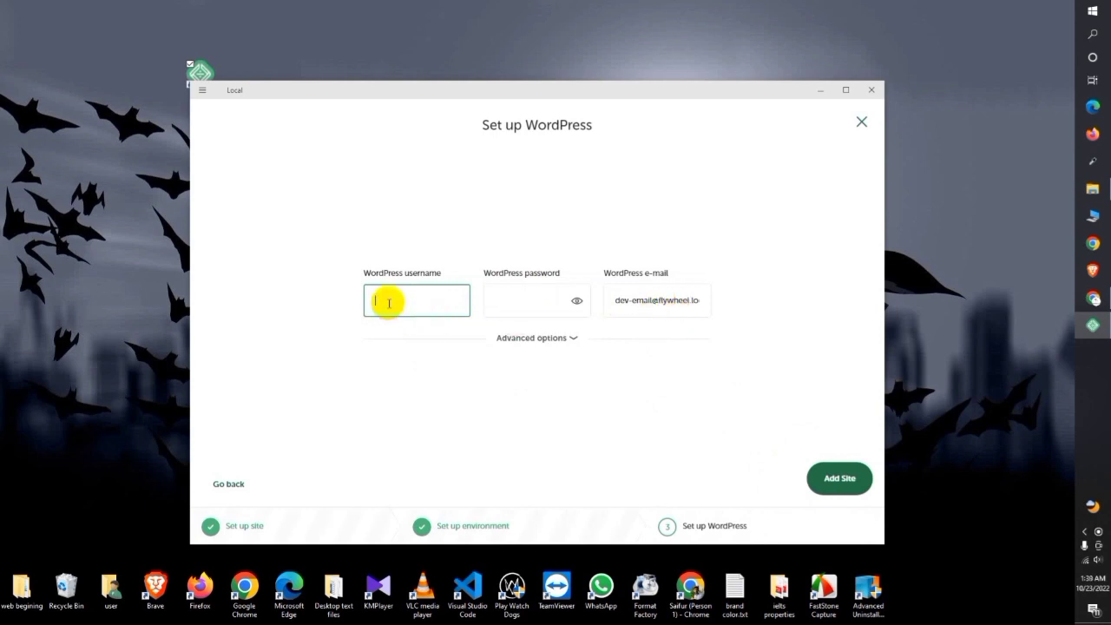
# Step: Enter the WordPress username saiformative and the WordPress password, keep the default e-mail, and add the site
pyautogui.write('saifurmative')
pyautogui.press('Tab')
pyautogui.write('************')
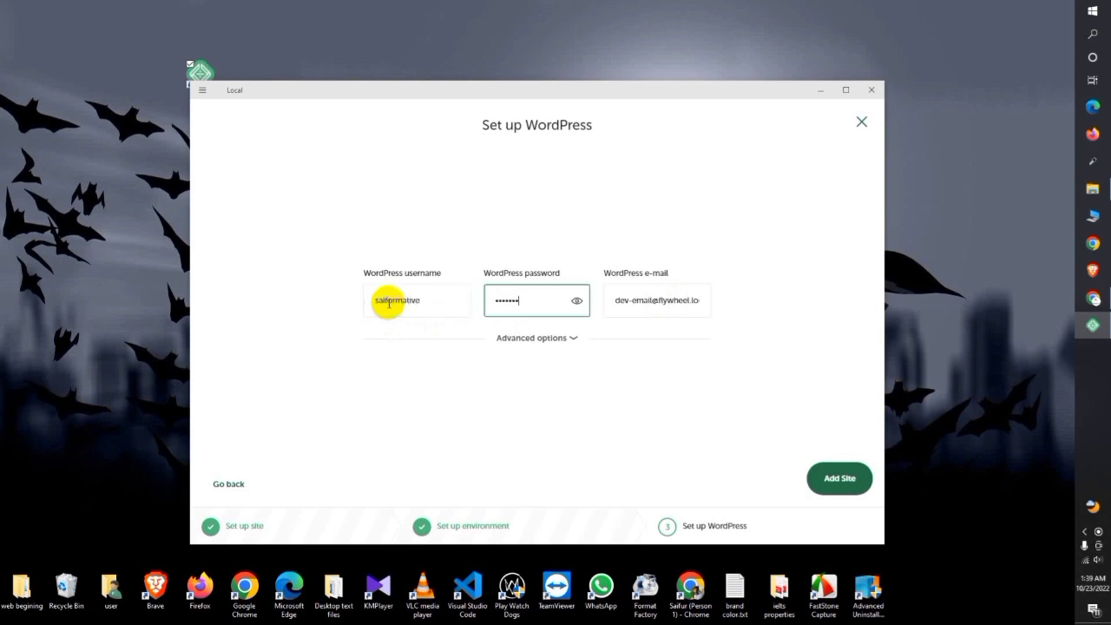
pyautogui.click(839, 478)
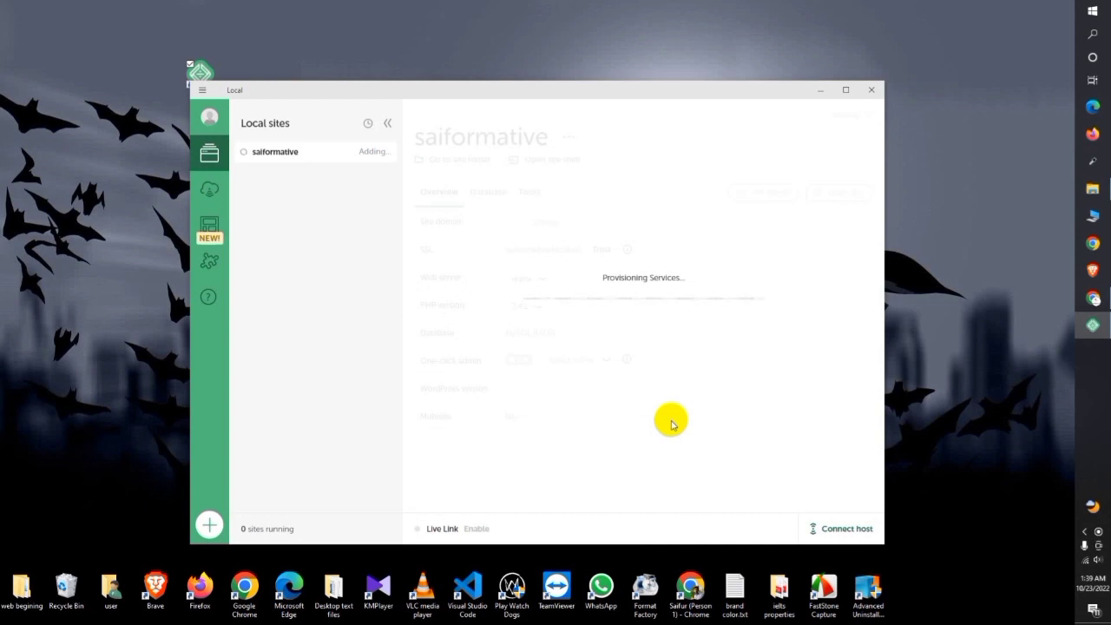
pyautogui.click(1083, 531)
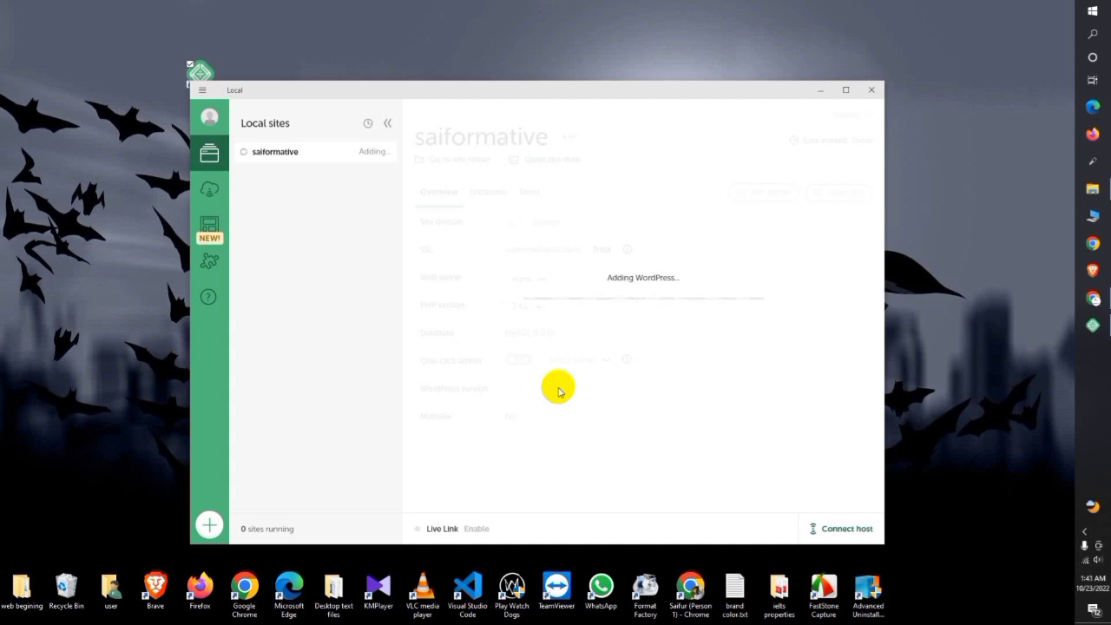
pyautogui.click(1084, 531)
pyautogui.click(1025, 552)
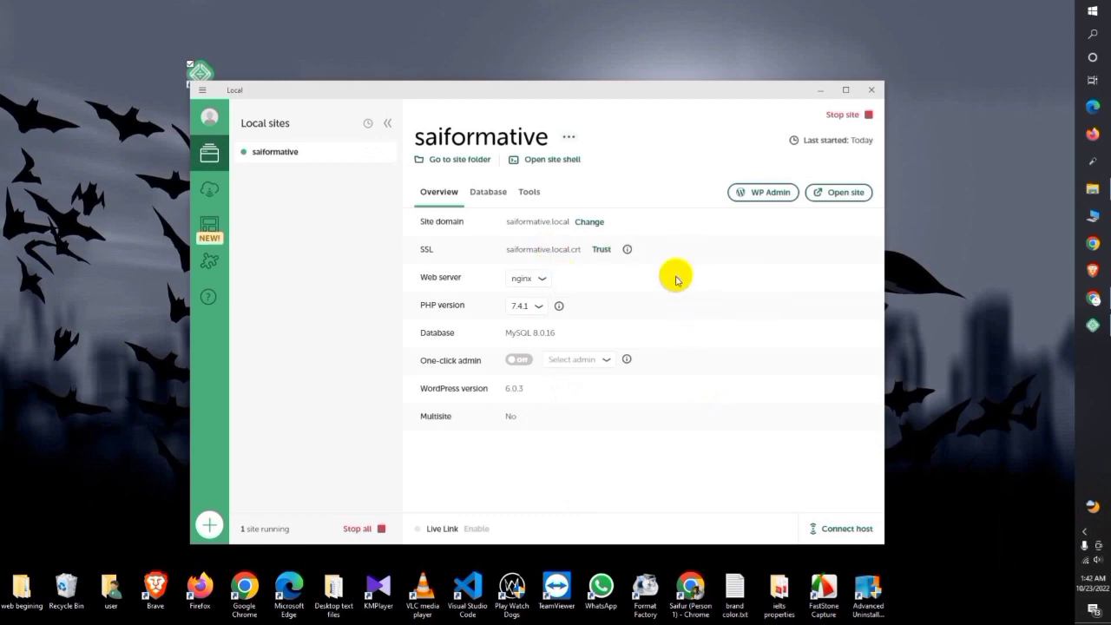
# Step: Maximize the Local window, open the saiformative site's WP Admin in the browser, and close the duplicate tab
pyautogui.click(843, 89)
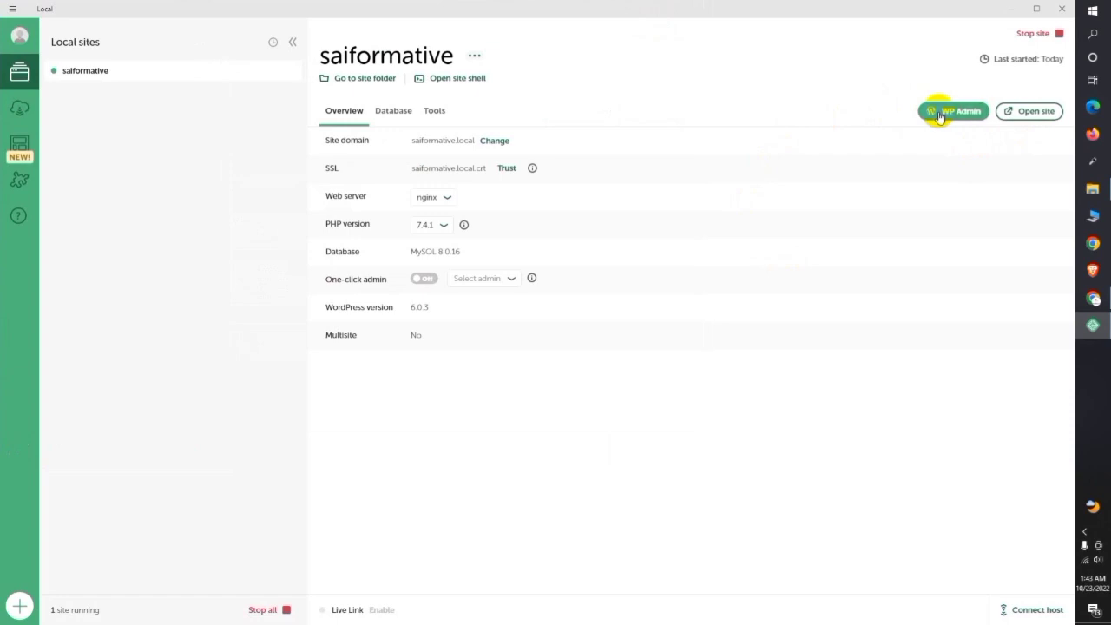
pyautogui.click(1034, 118)
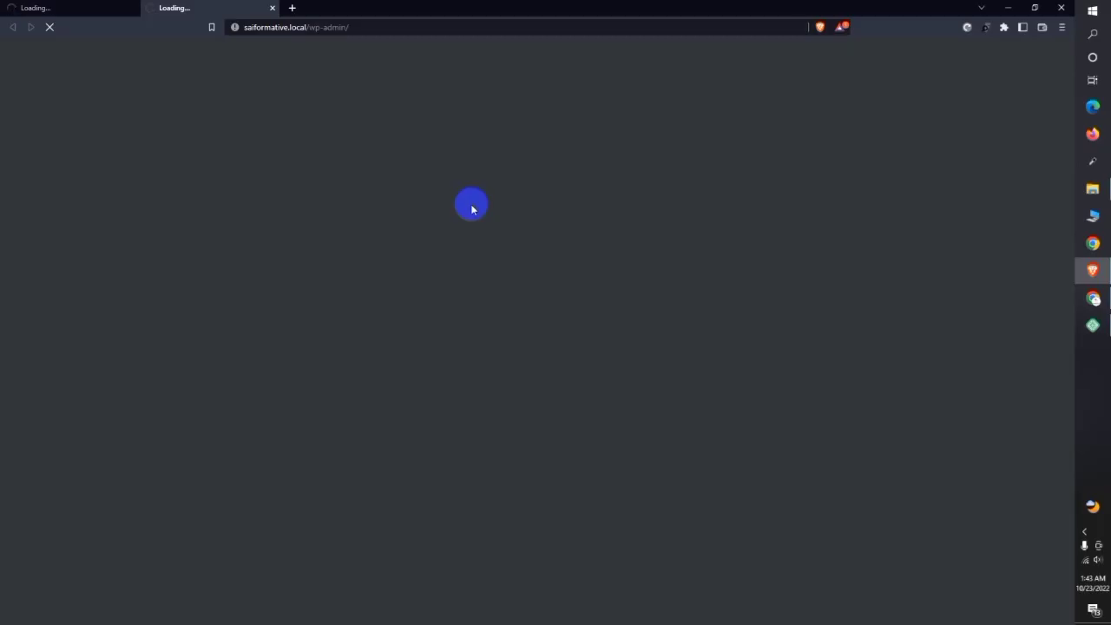
pyautogui.click(49, 7)
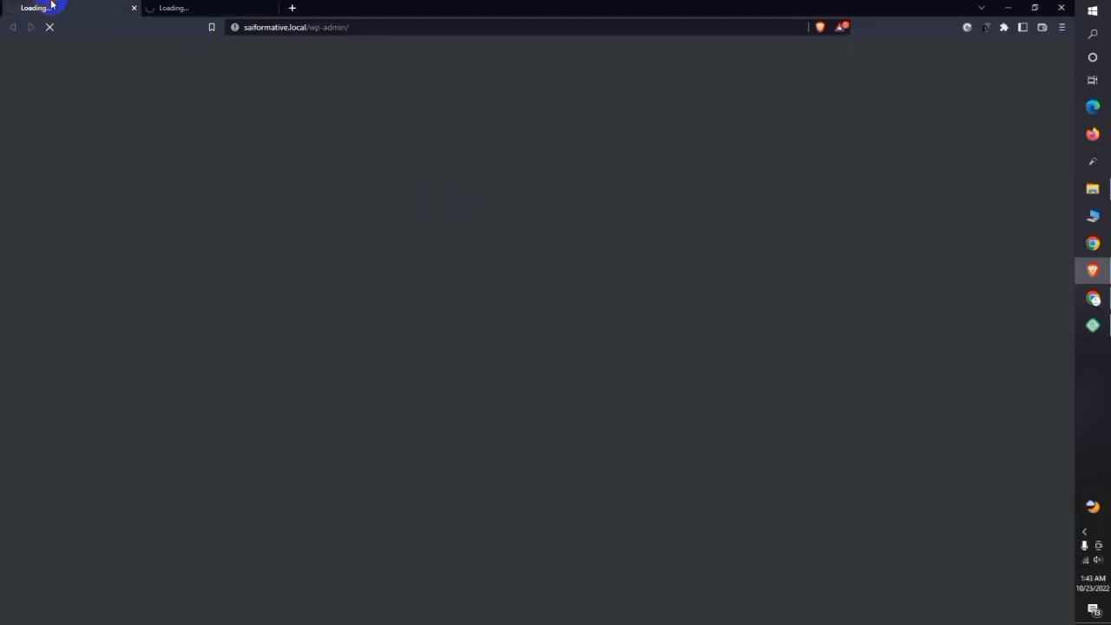
pyautogui.click(134, 8)
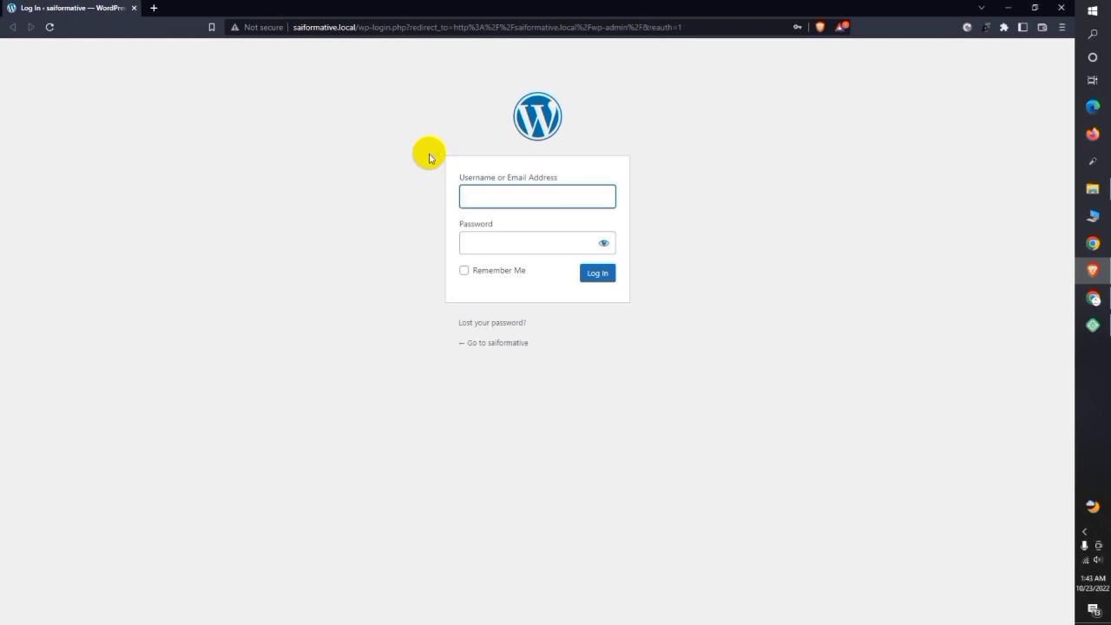
# Step: Log in to WordPress as saiformative using the saved password, and dismiss the dashboard's welcome panel
pyautogui.write('saifor')
pyautogui.click(558, 231)
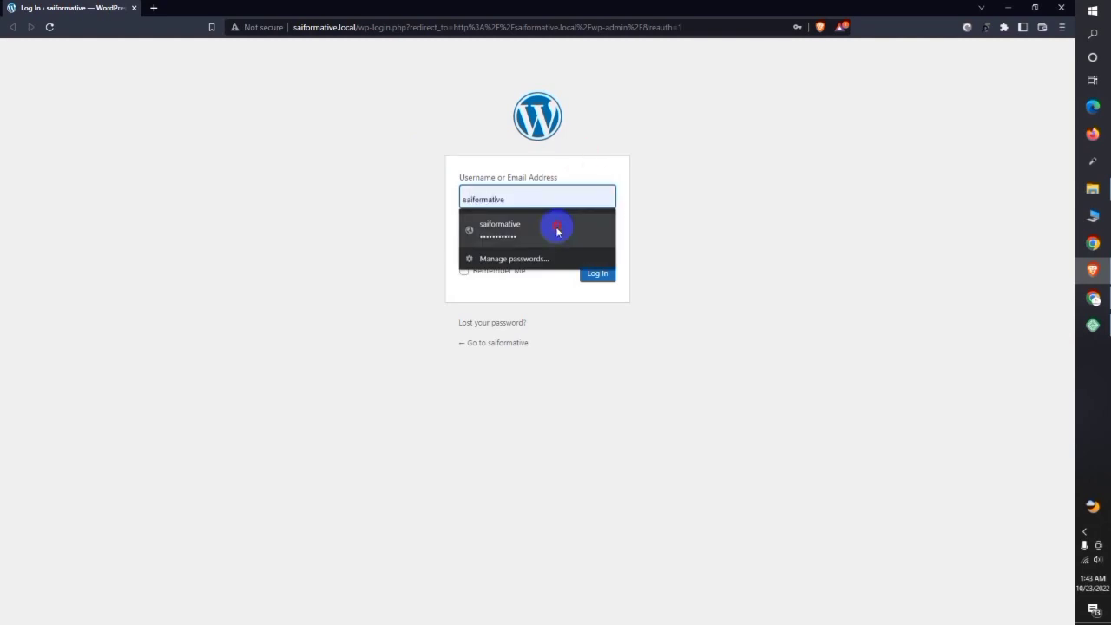
pyautogui.click(597, 275)
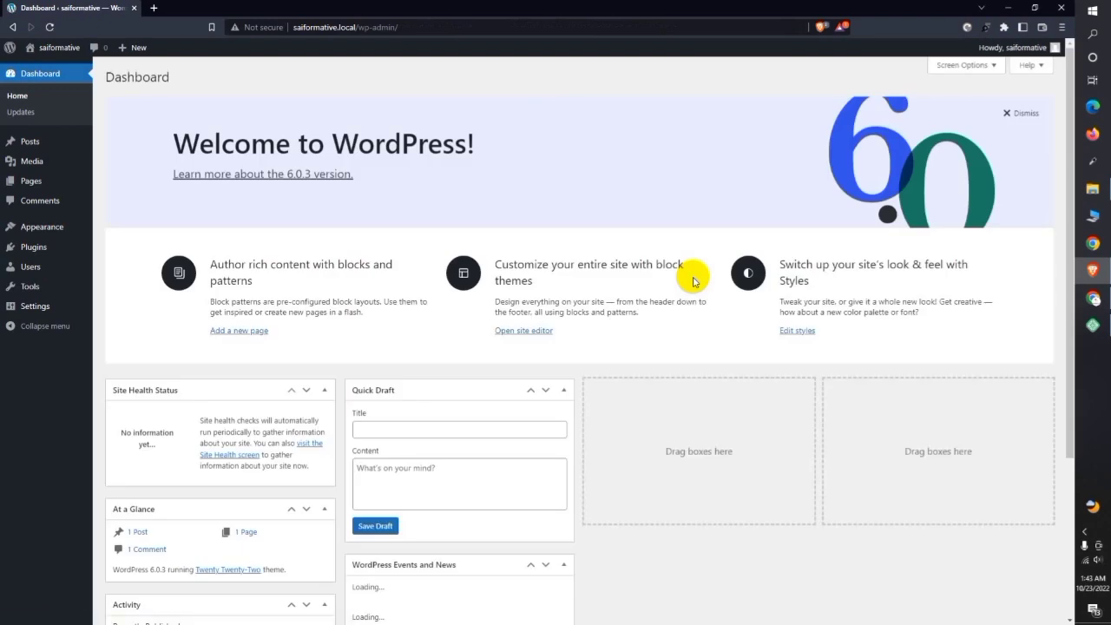
pyautogui.click(1007, 113)
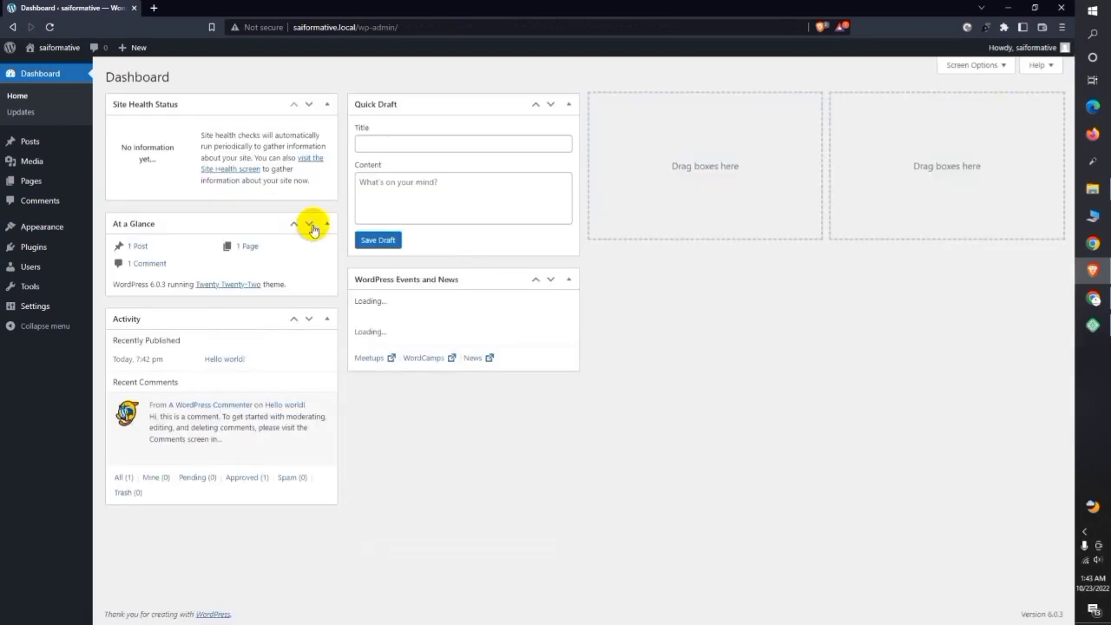
# Step: Open the saiformative site's front page in a new browser tab from the WordPress dashboard
pyautogui.moveTo(44, 48)
pyautogui.rightClick(47, 68)
pyautogui.click(97, 73)
pyautogui.click(228, 7)
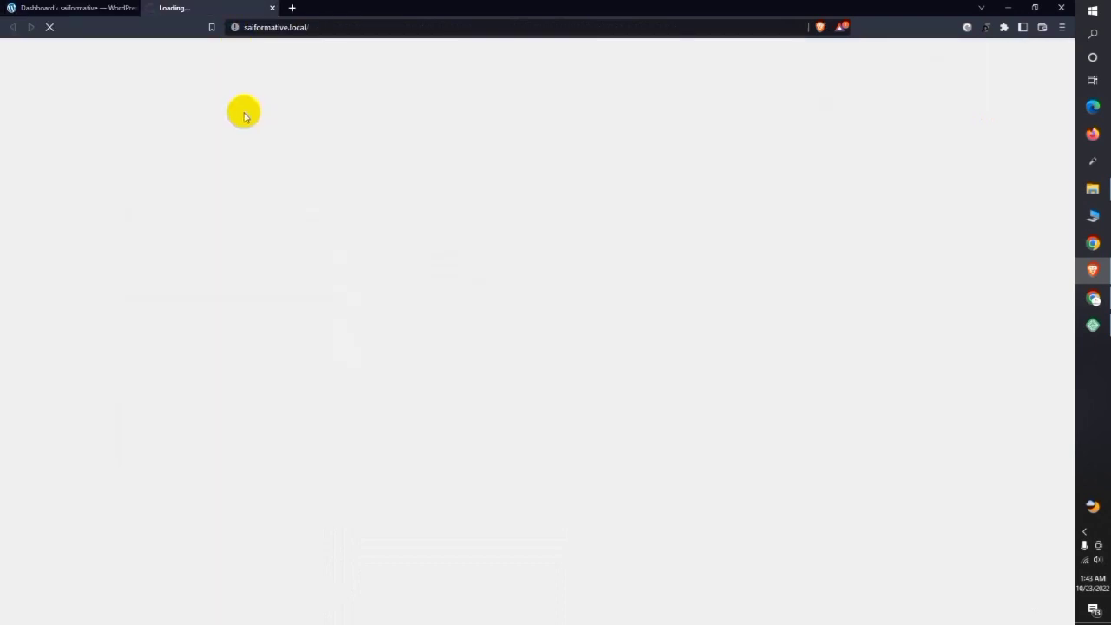
pyautogui.click(86, 7)
pyautogui.click(191, 5)
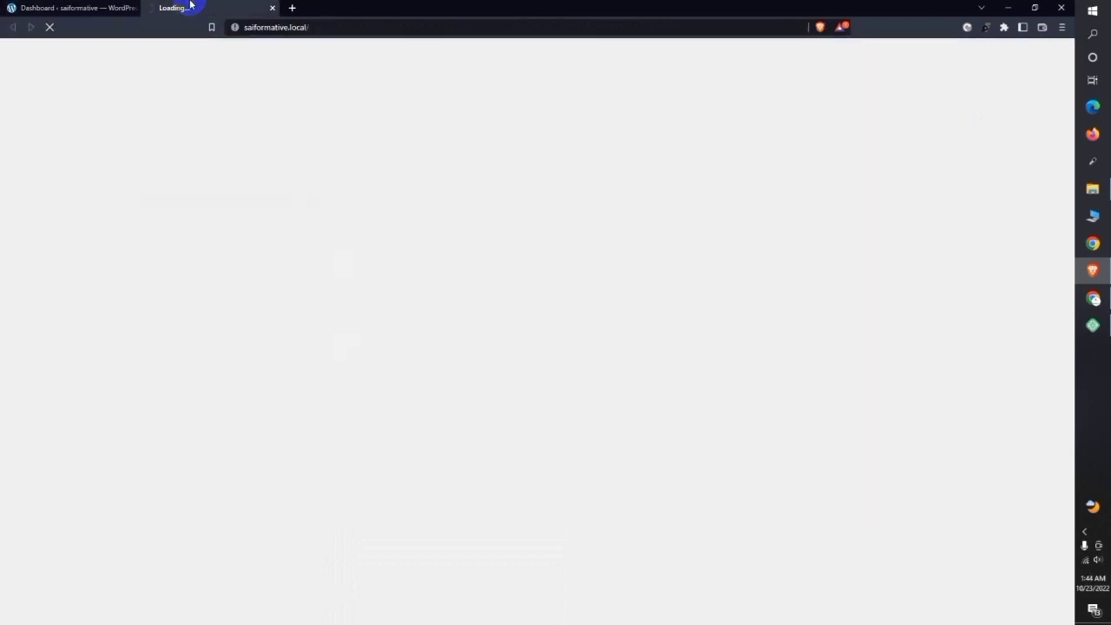
# Step: Return to the dashboard and move the WordPress Events and News box into the empty third column
pyautogui.click(113, 7)
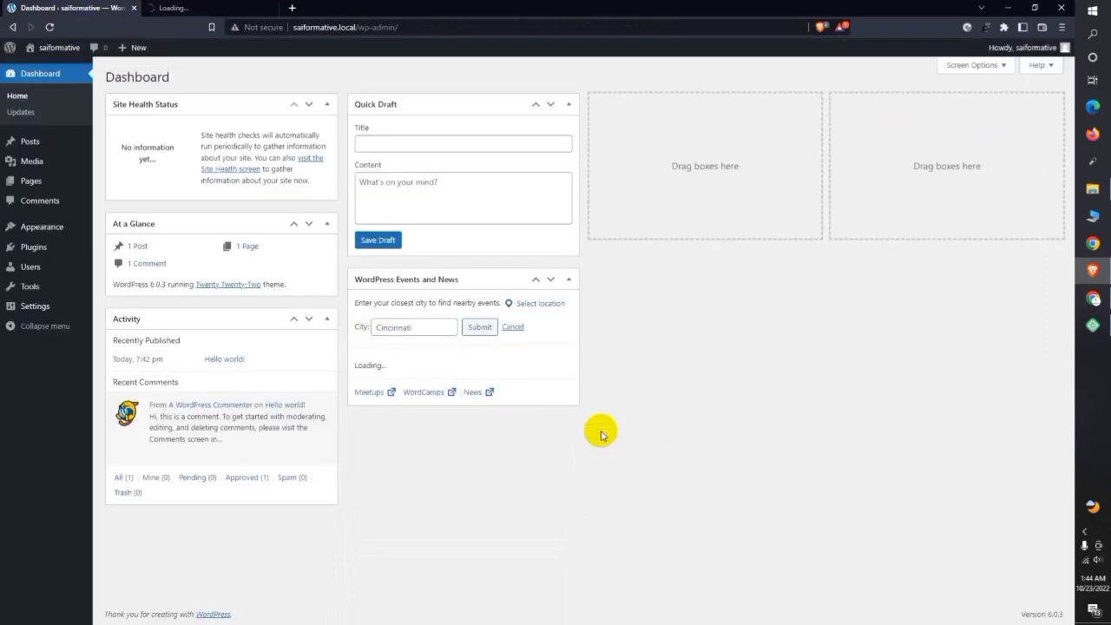
pyautogui.moveTo(426, 265); pyautogui.dragTo(668, 105)
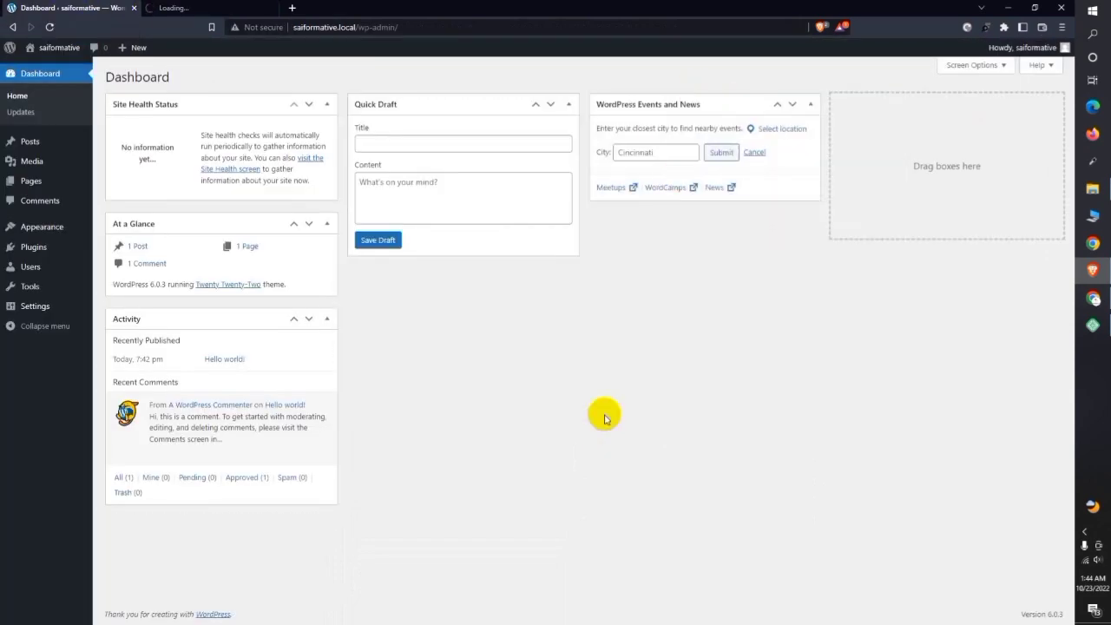
# Step: View the site's front page in its browser tab and return to the WordPress dashboard
pyautogui.click(173, 7)
pyautogui.click(75, 7)
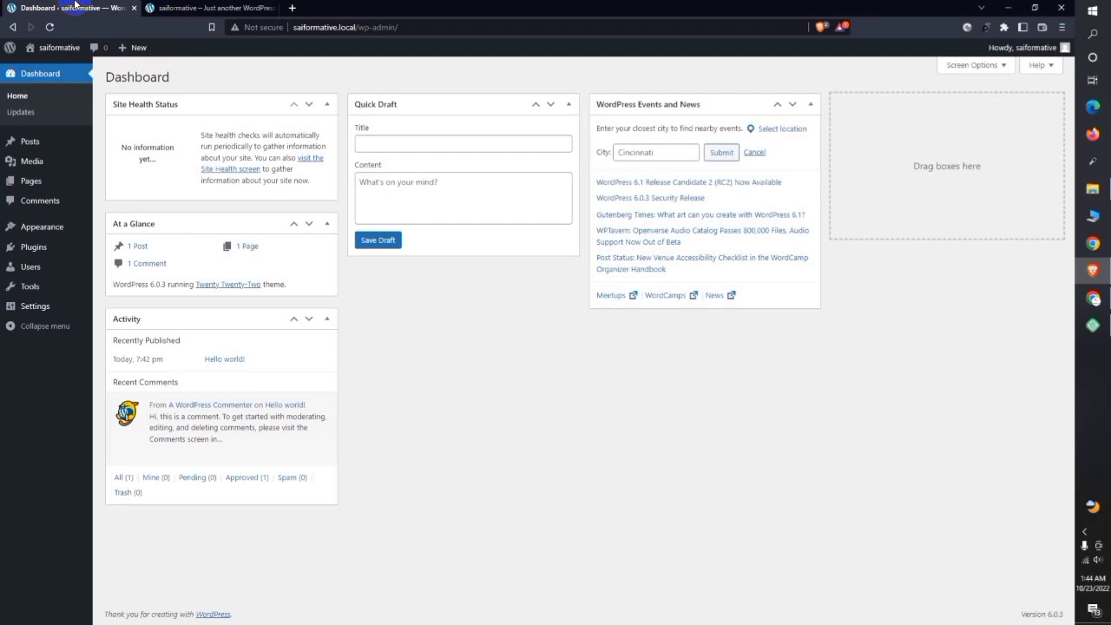
pyautogui.click(193, 7)
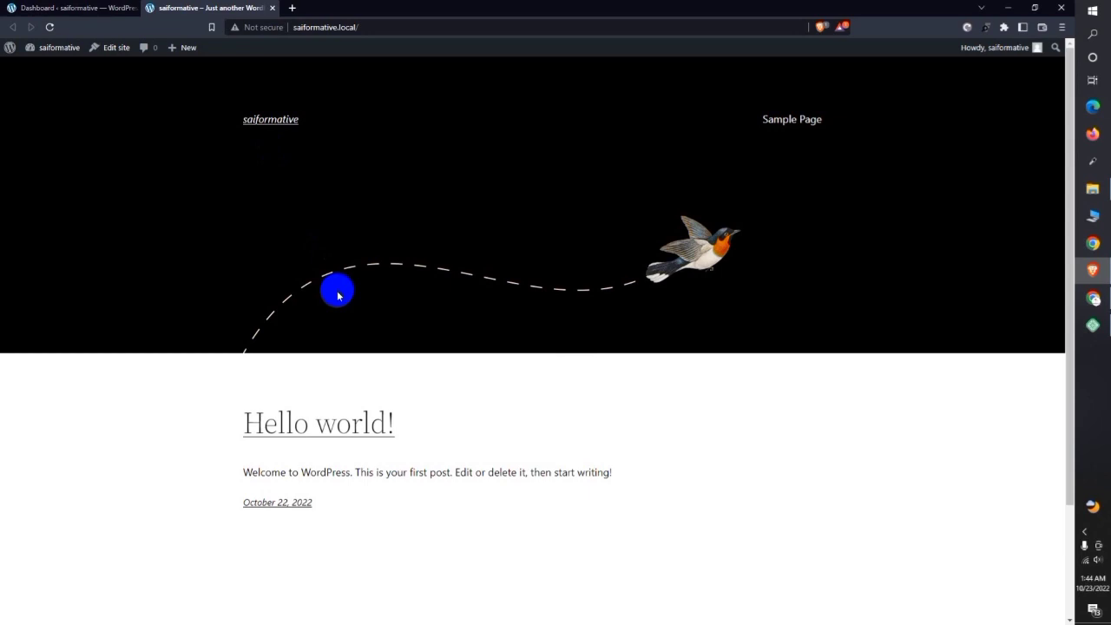
pyautogui.click(110, 7)
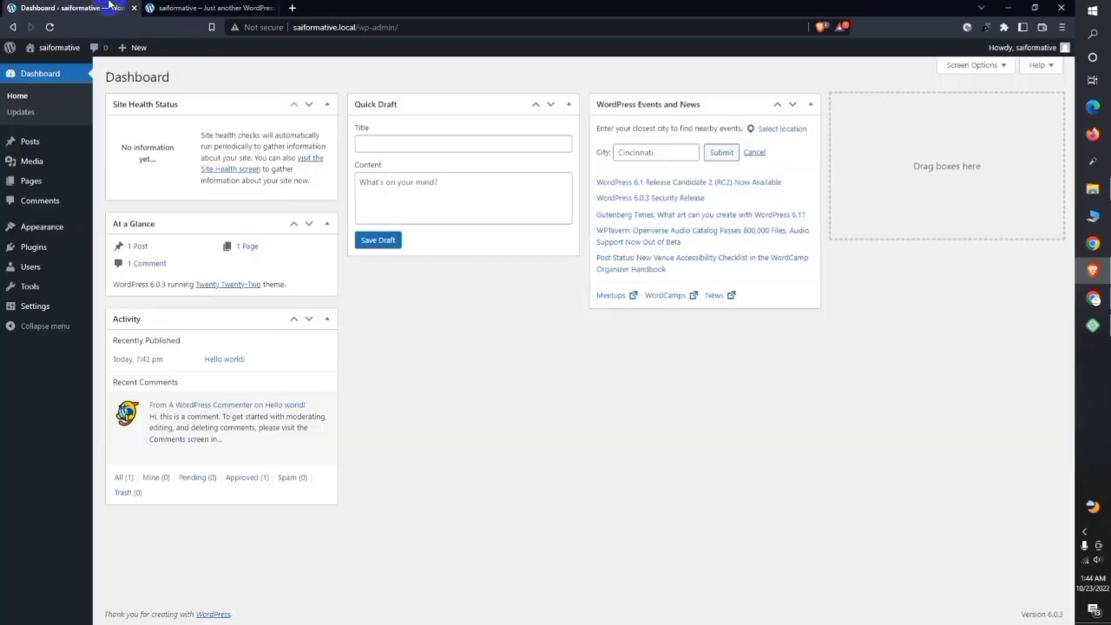
# Step: Switch to Local, view the options for creating another site, and close them without creating one
pyautogui.click(1093, 325)
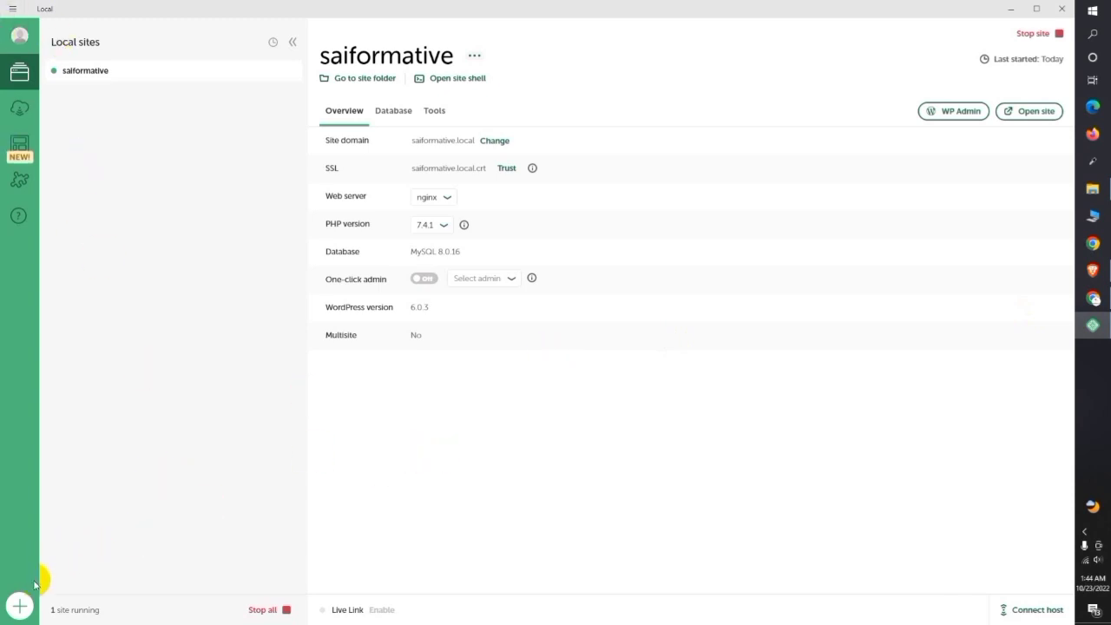
pyautogui.click(19, 606)
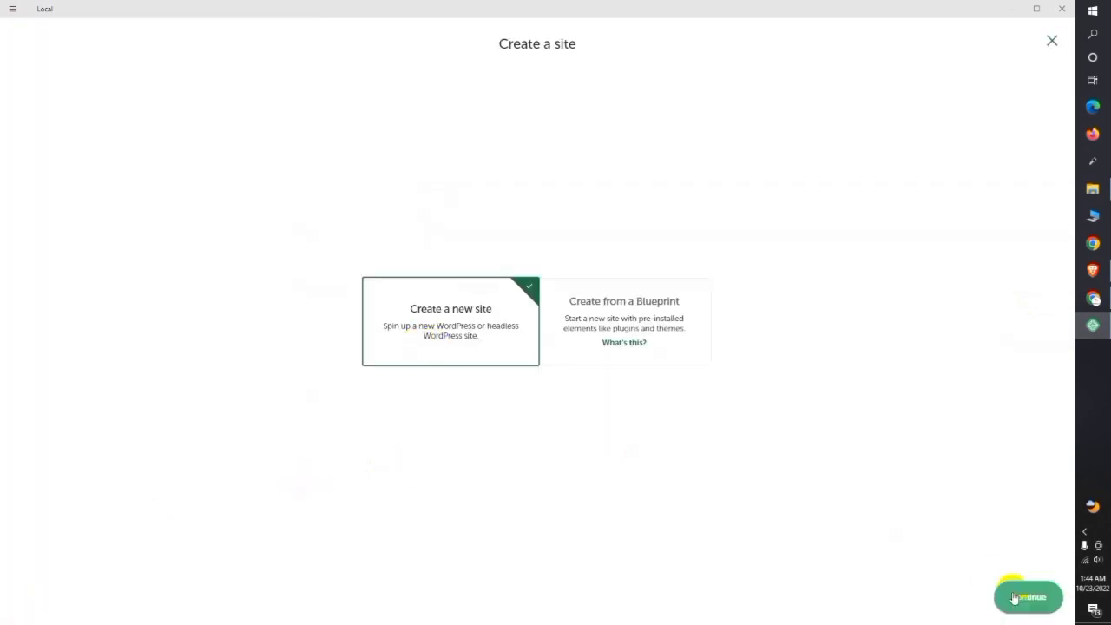
pyautogui.click(1050, 42)
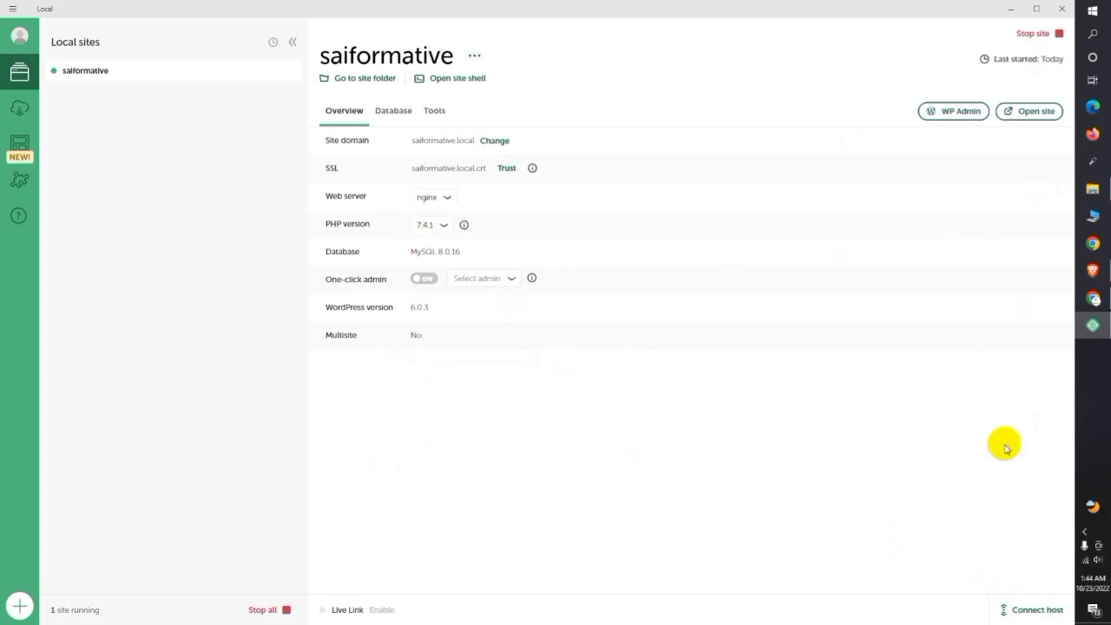
pyautogui.click(1084, 546)
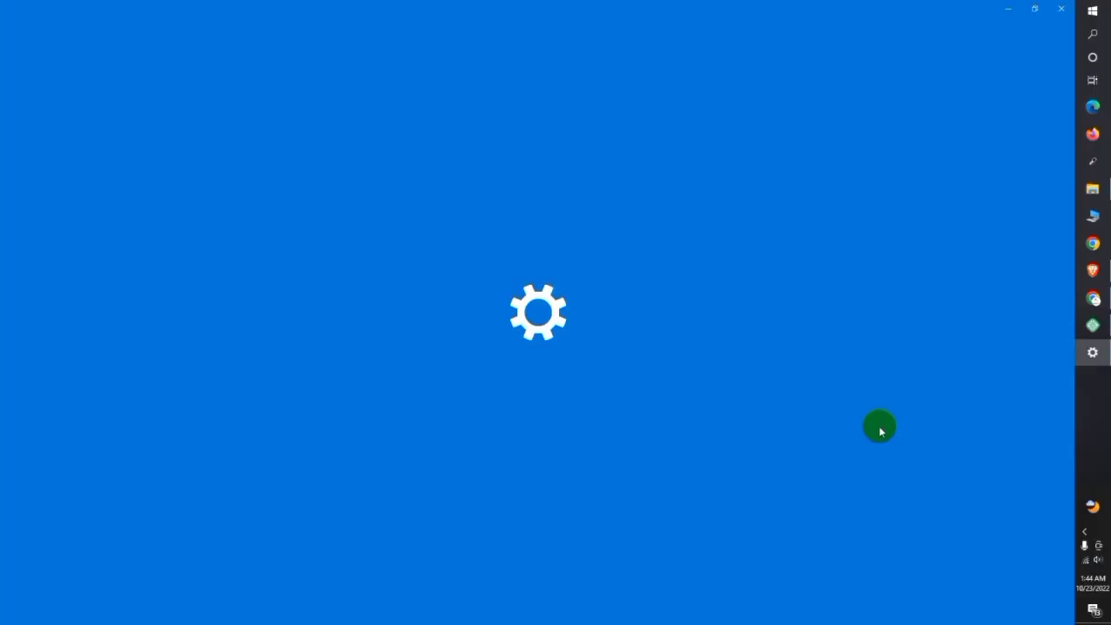
pyautogui.click(1003, 7)
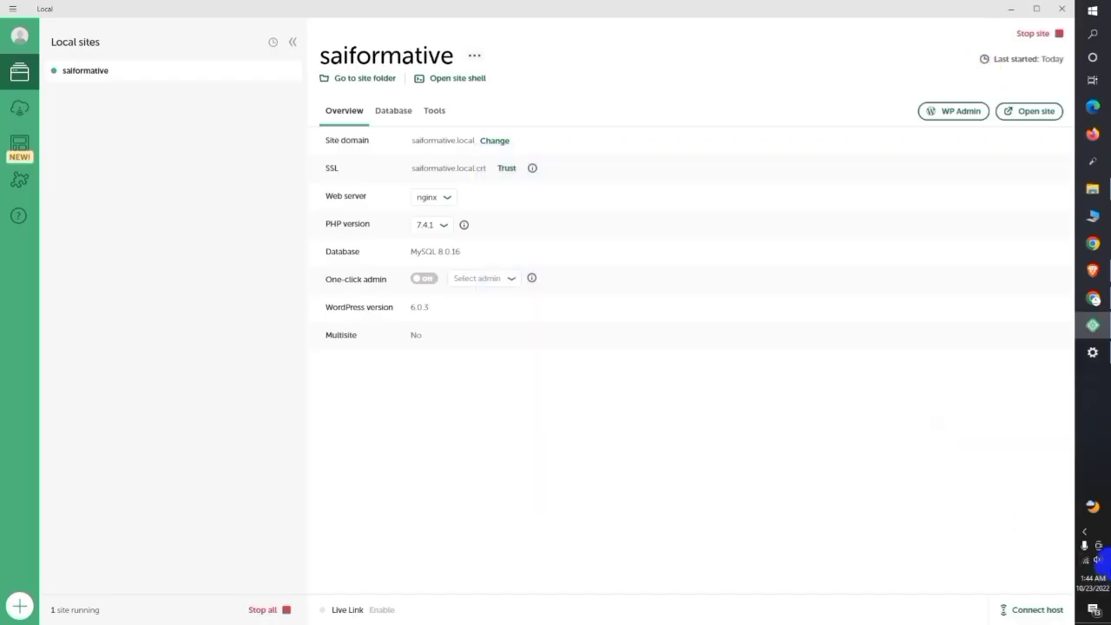